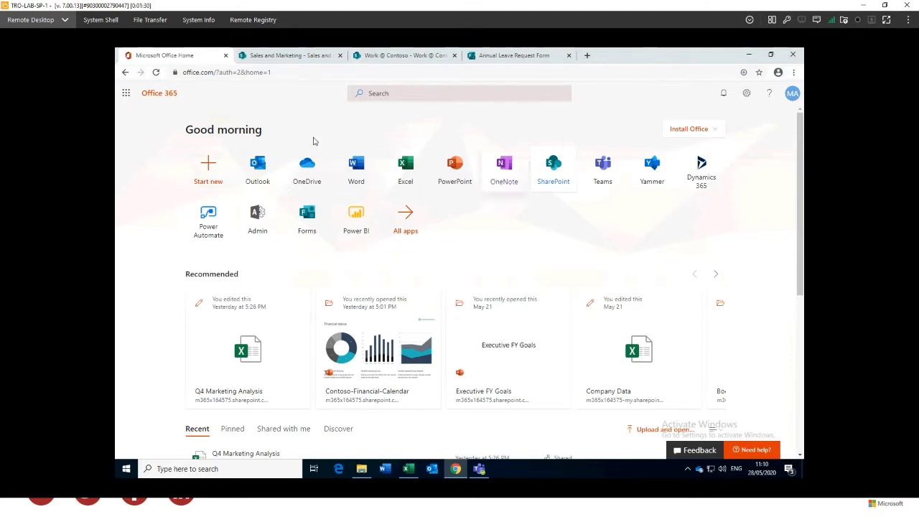
# Open SharePoint from the Office 365 home page and compare the web addresses of the two start pages.
pyautogui.click(214, 77)
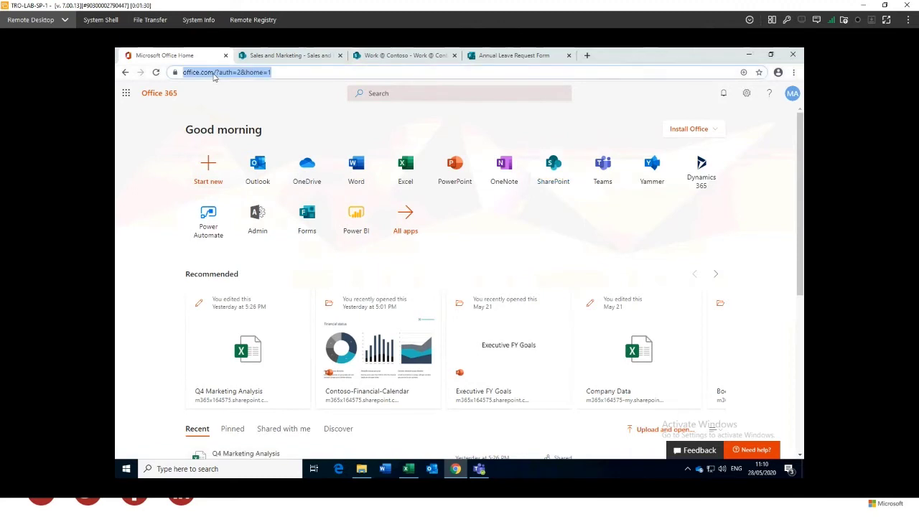
pyautogui.click(215, 78)
pyautogui.click(251, 77)
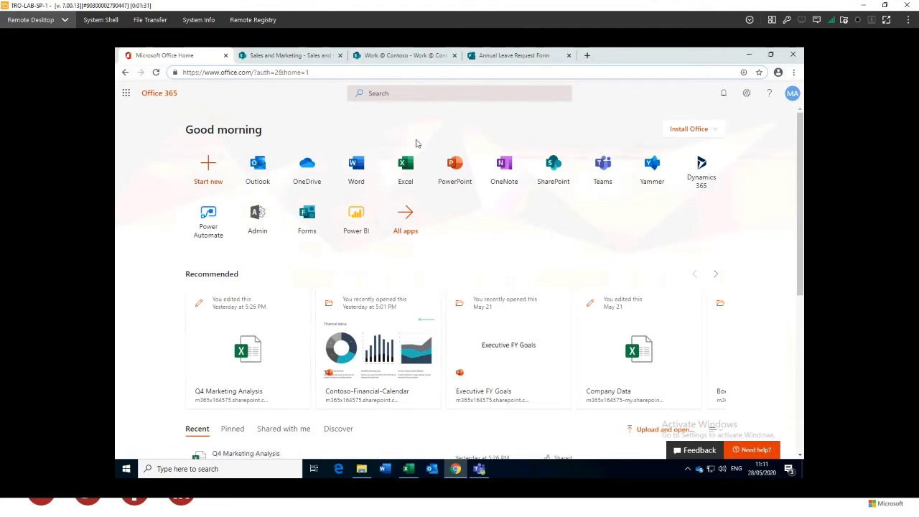
pyautogui.click(554, 172)
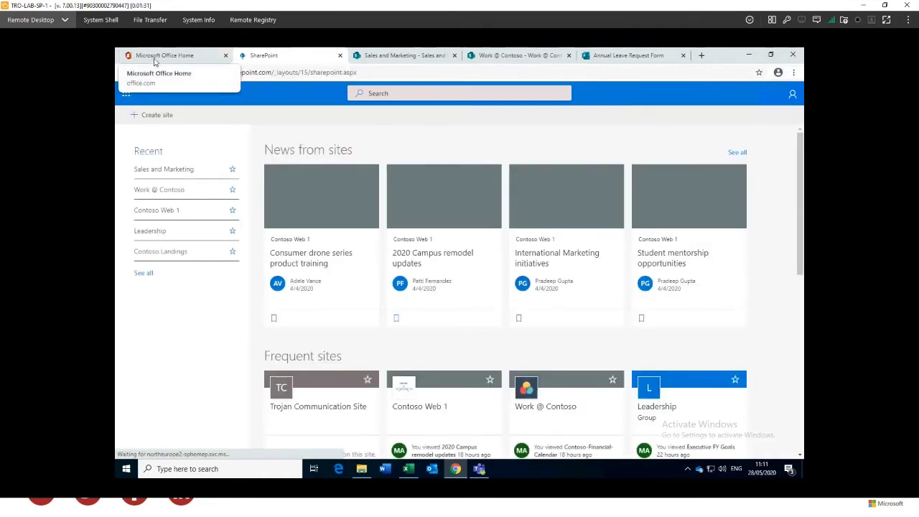
pyautogui.click(373, 74)
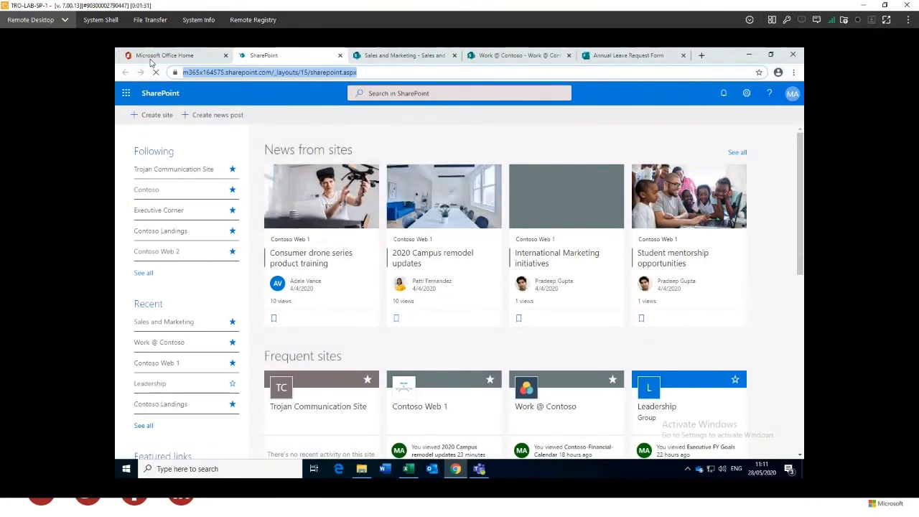
pyautogui.click(151, 58)
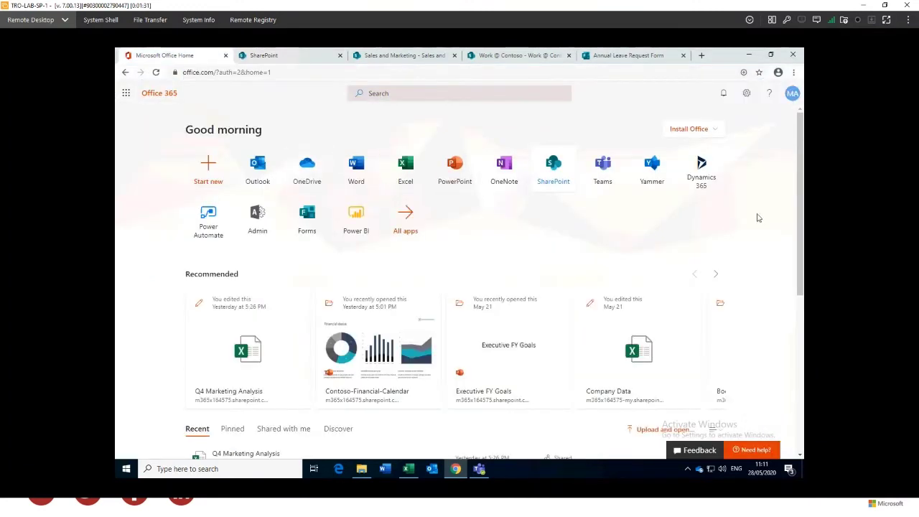
pyautogui.click(297, 61)
pyautogui.click(370, 77)
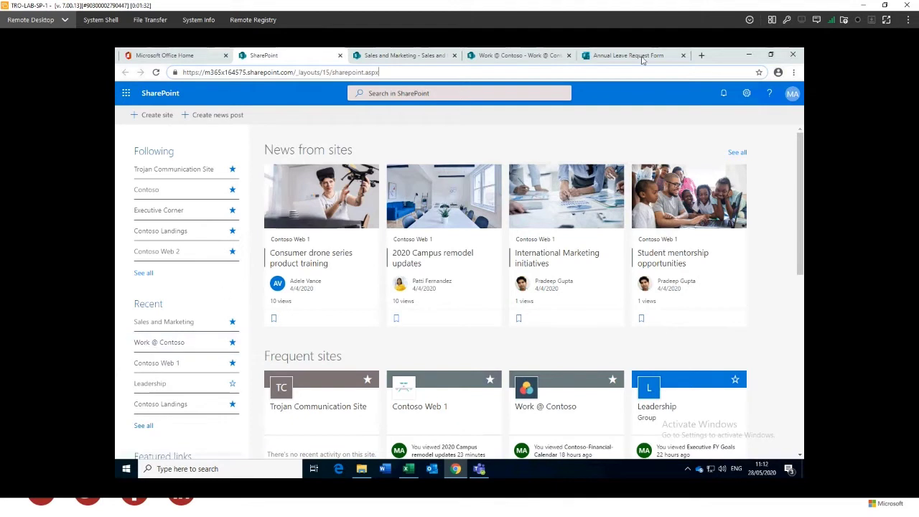
# Switch to the Work @ Contoso site and inspect the HR and Sales & Marketing entries in its site navigation.
pyautogui.click(523, 57)
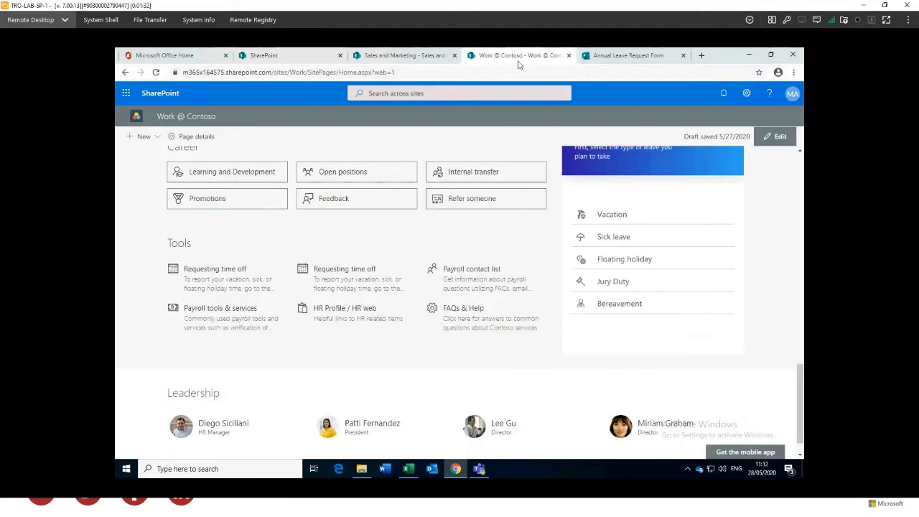
pyautogui.scroll(10, 752, 282)
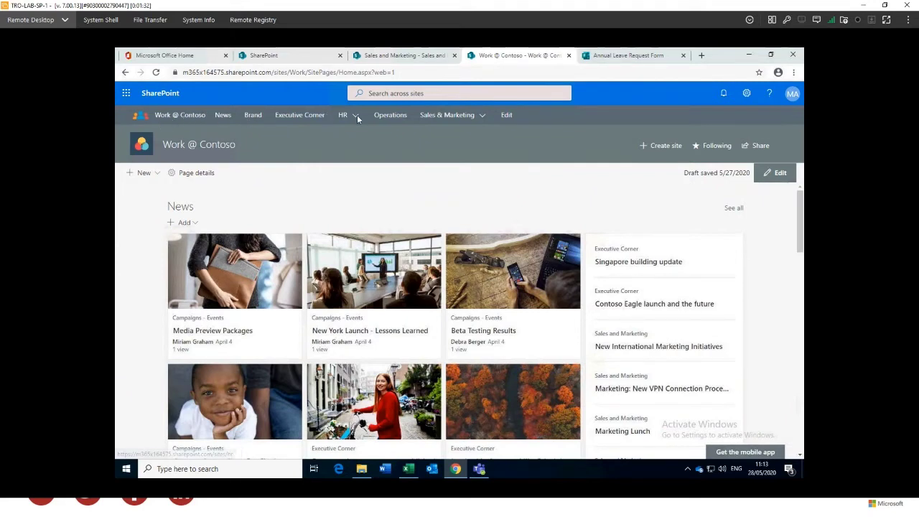
pyautogui.moveTo(358, 119)
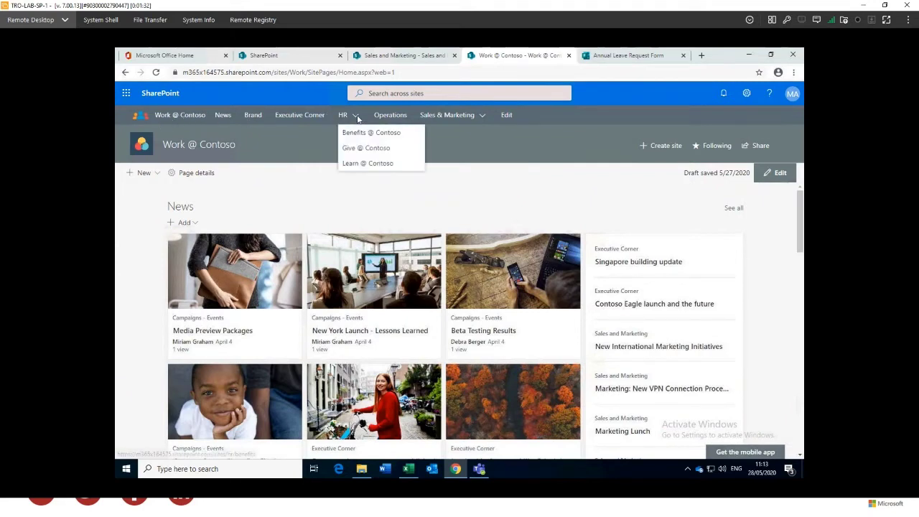
pyautogui.click(484, 115)
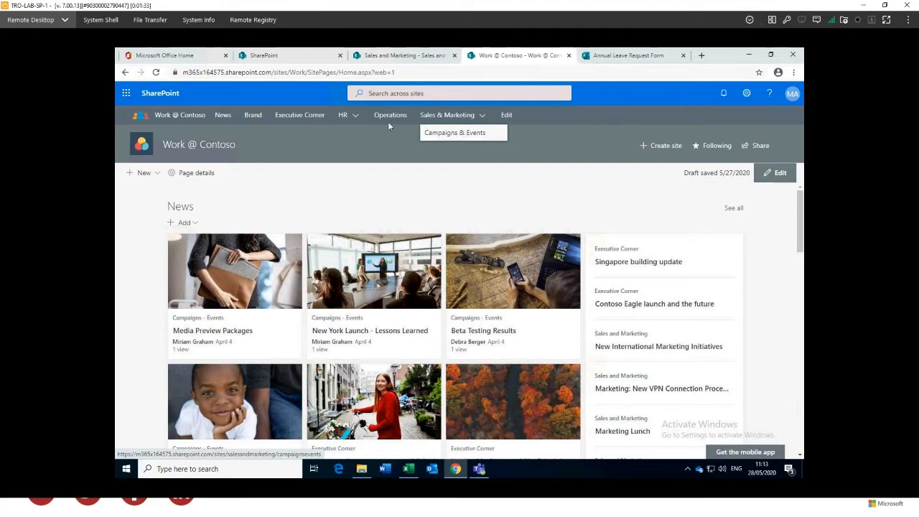
pyautogui.click(516, 197)
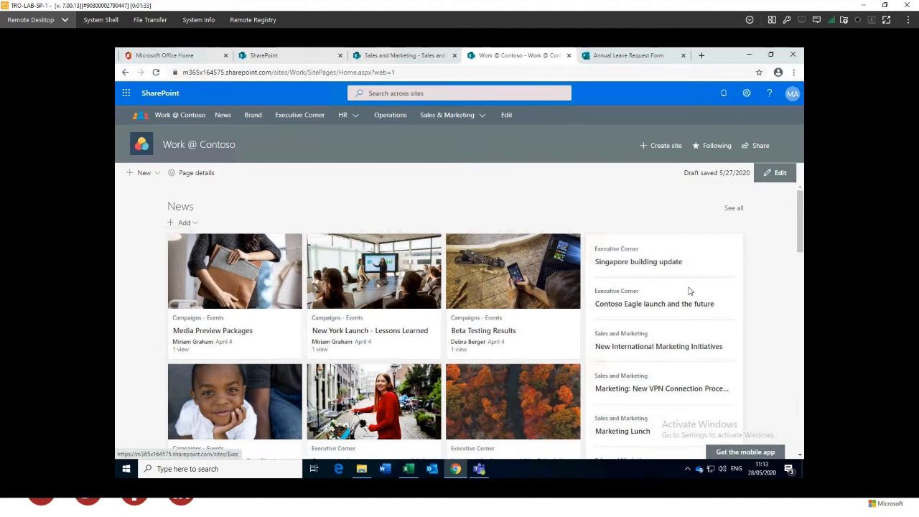
# Look through the Work @ Contoso home page from the news and events down to the career, tools and leave request sections.
pyautogui.scroll(-1, 717, 287)
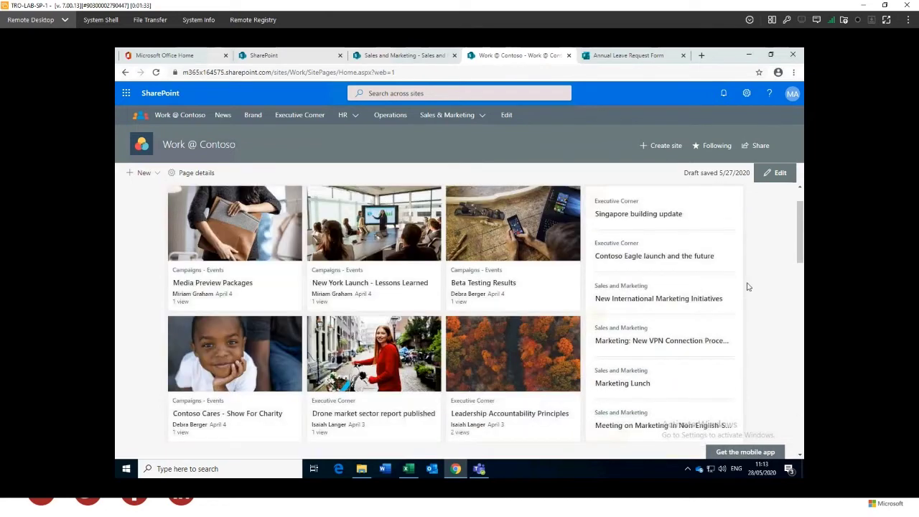
pyautogui.scroll(-3, 747, 286)
pyautogui.scroll(-1, 801, 287)
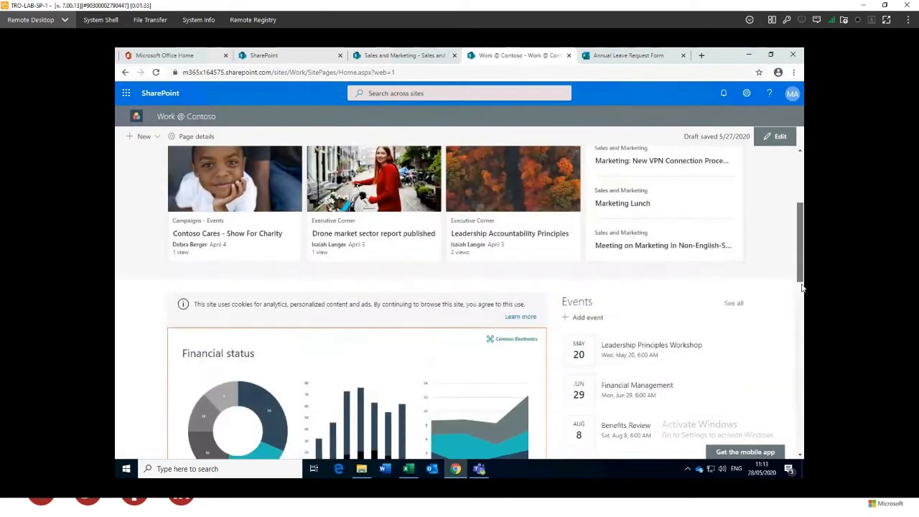
pyautogui.scroll(-1, 801, 300)
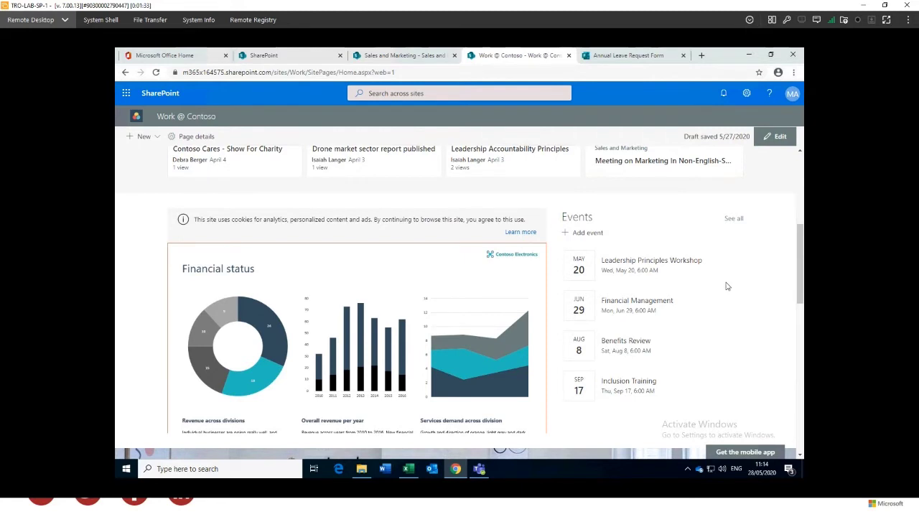
pyautogui.scroll(-1, 801, 284)
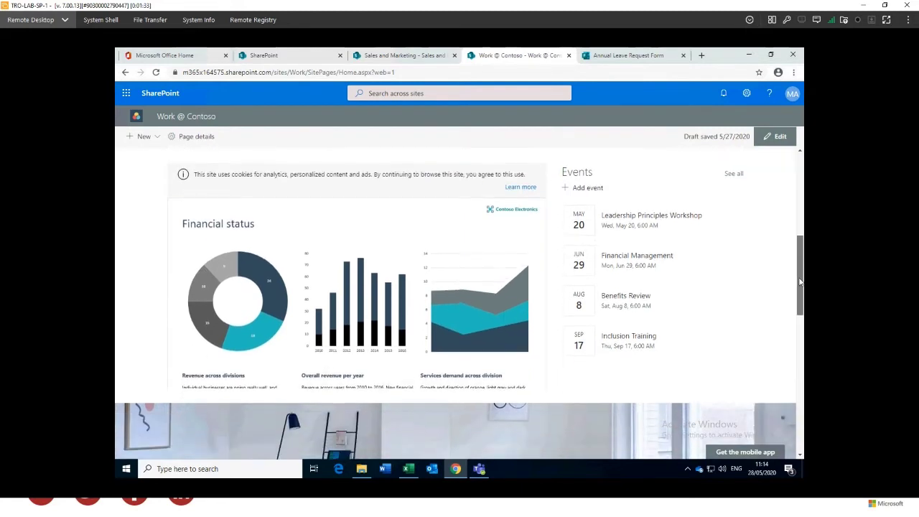
pyautogui.scroll(-1, 801, 284)
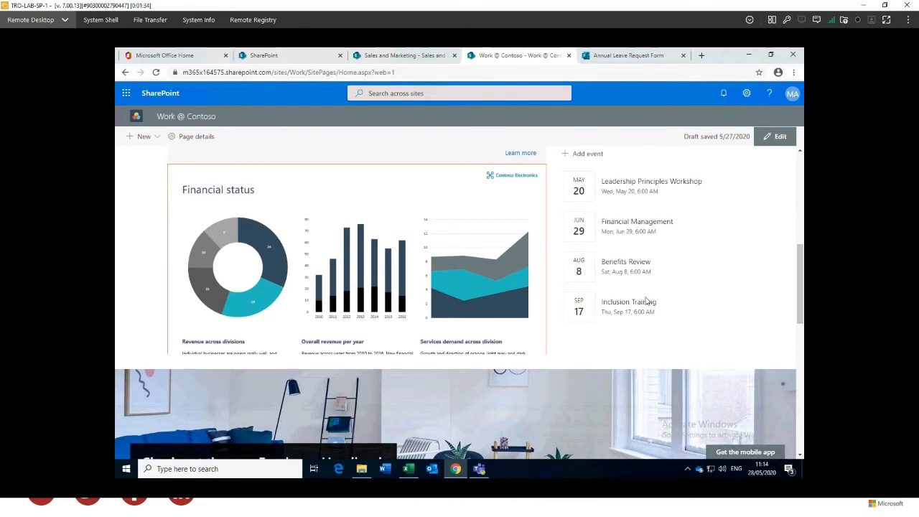
pyautogui.moveTo(801, 285); pyautogui.dragTo(762, 409)
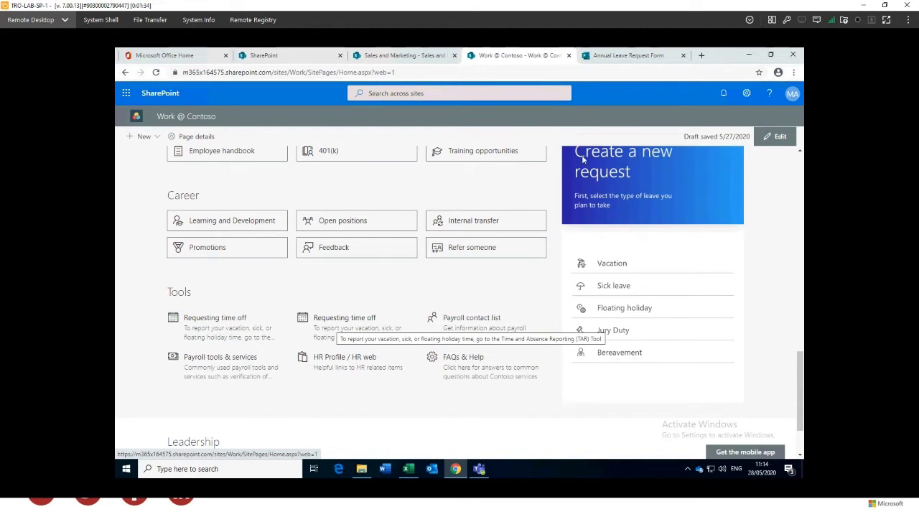
# Show the Annual Leave Request Form and inspect its weeks-of-leave field and the calendar for the leave start date.
pyautogui.click(641, 57)
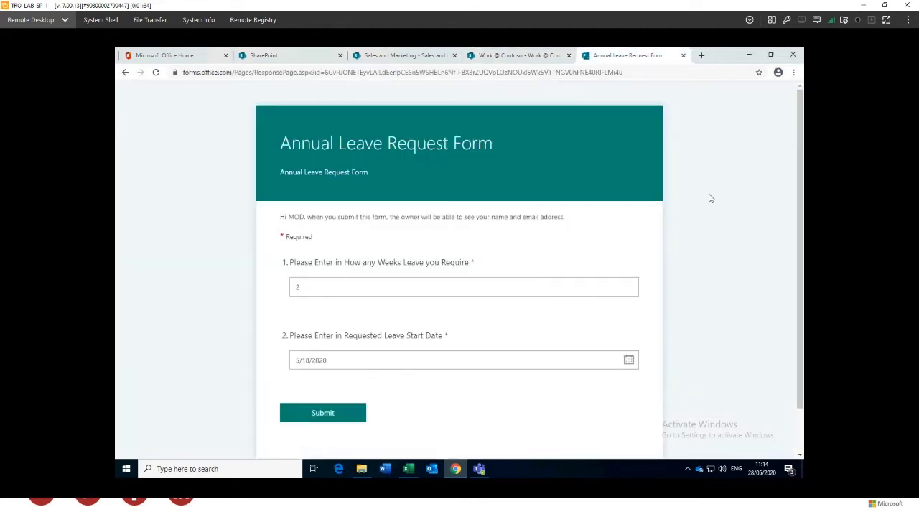
pyautogui.click(437, 294)
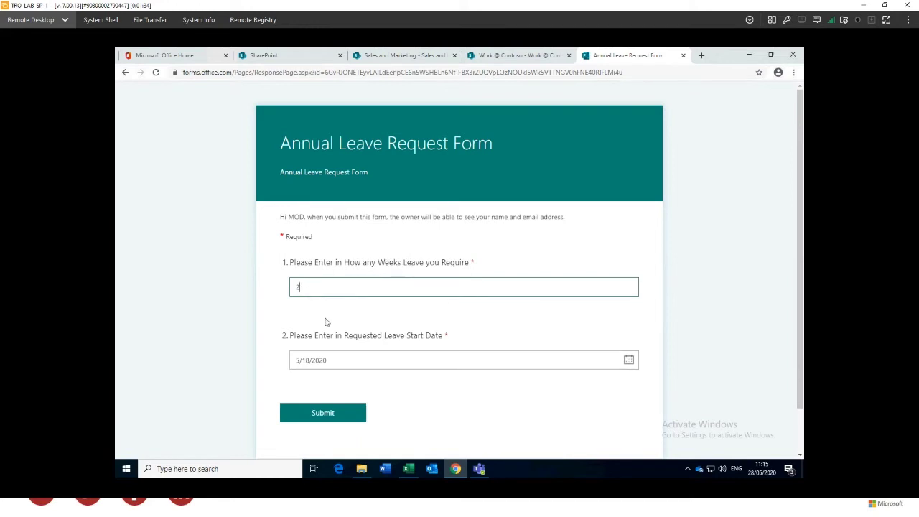
pyautogui.click(629, 360)
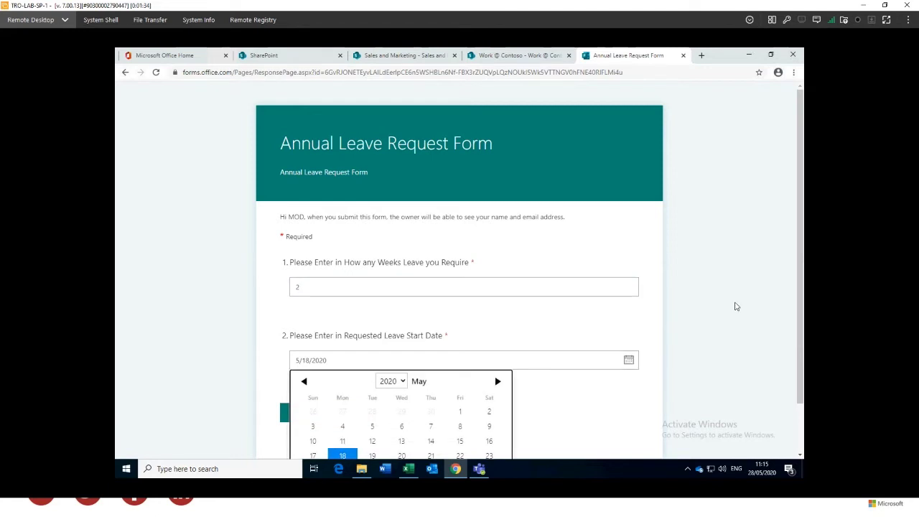
pyautogui.scroll(-1, 802, 287)
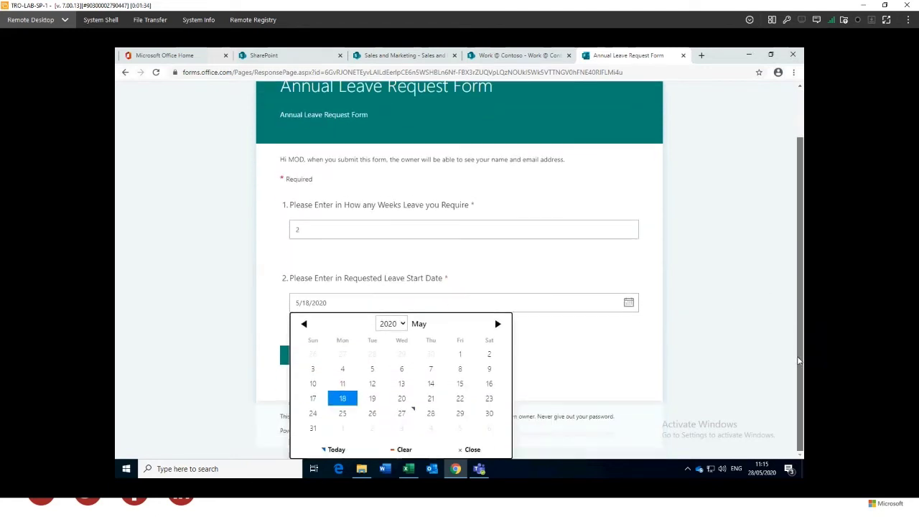
pyautogui.click(693, 285)
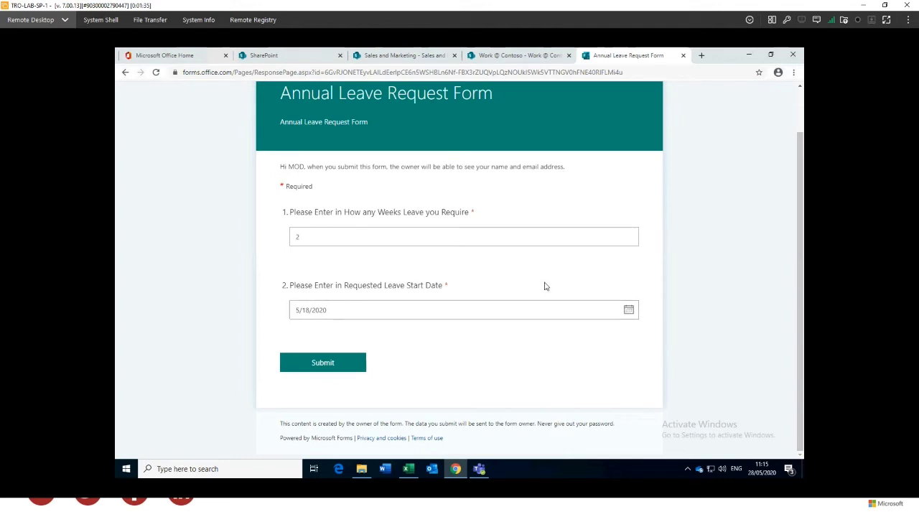
pyautogui.scroll(1, 710, 297)
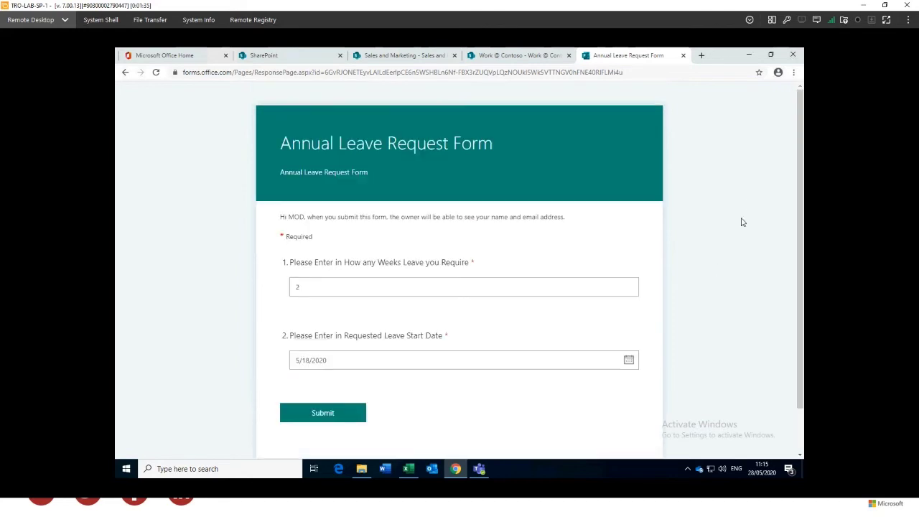
# Return to the Work @ Contoso site and go back up to its News section.
pyautogui.click(524, 56)
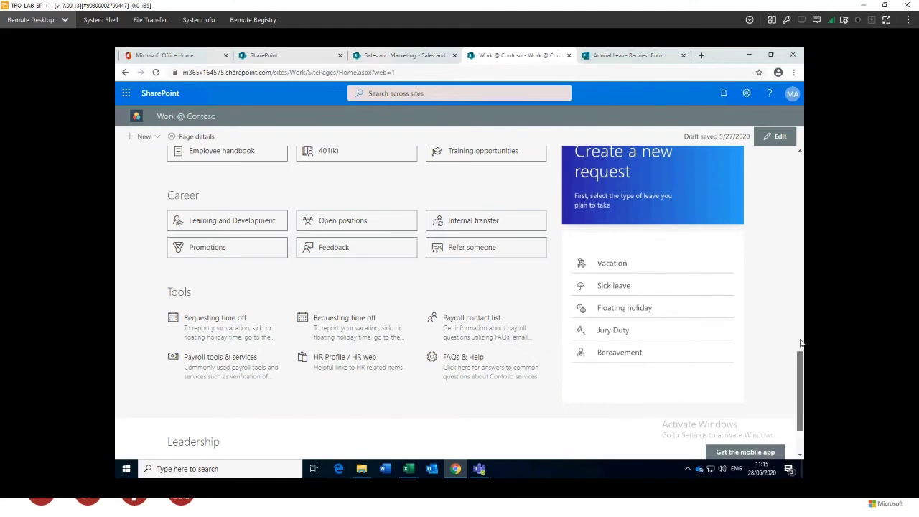
pyautogui.scroll(3, 802, 301)
pyautogui.scroll(10, 801, 238)
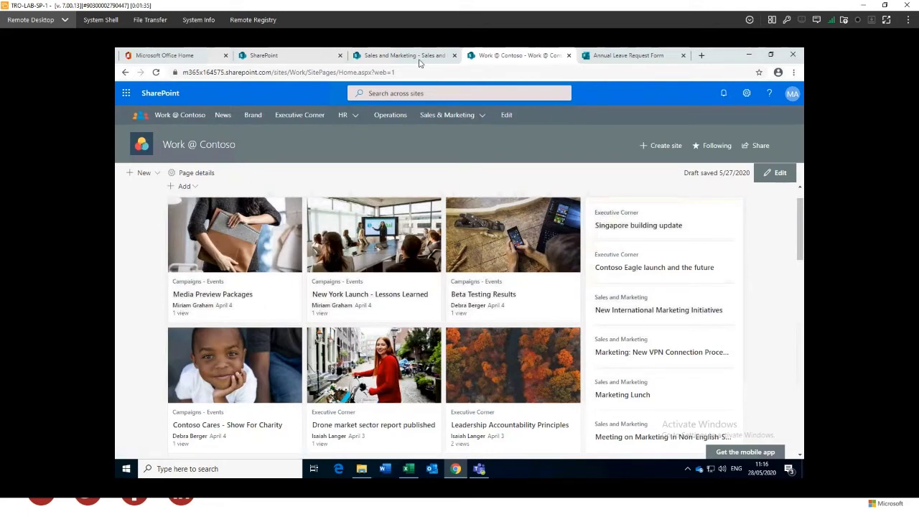
# Switch to the Sales and Marketing team site and open its Documents library.
pyautogui.moveTo(421, 63)
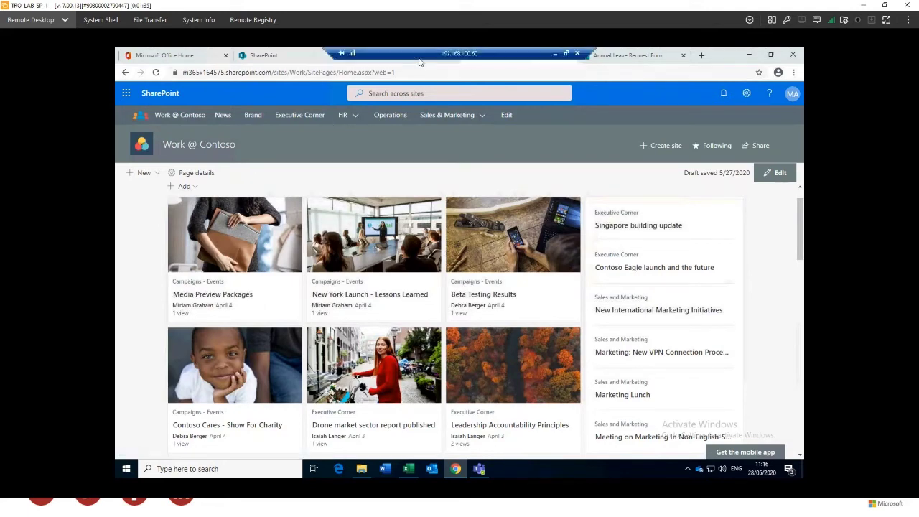
pyautogui.click(290, 56)
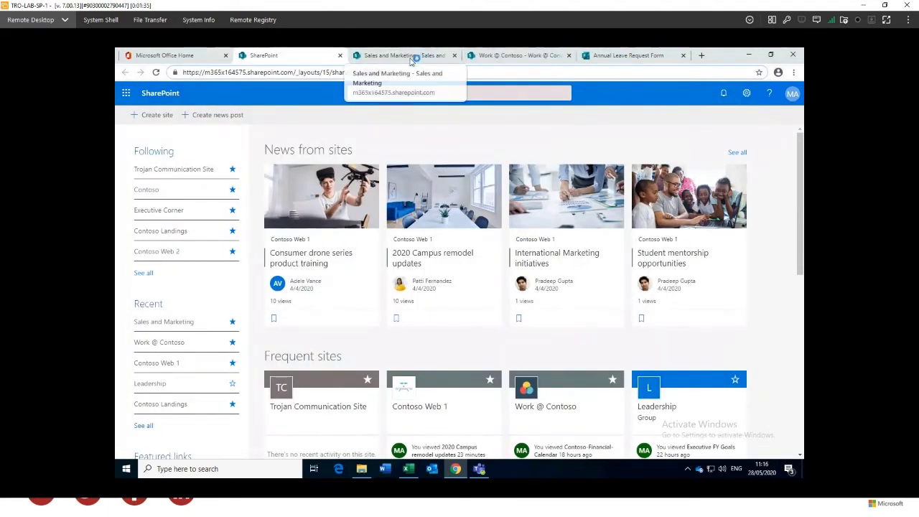
pyautogui.click(413, 60)
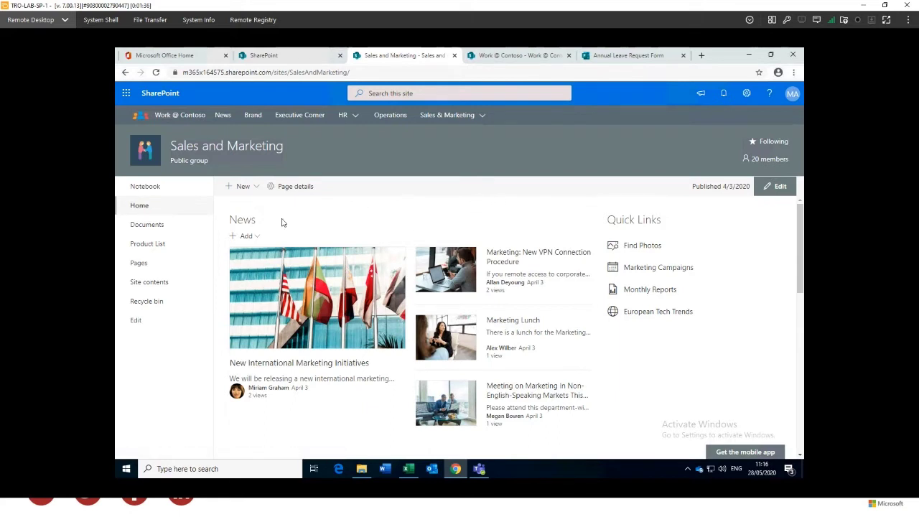
pyautogui.click(154, 229)
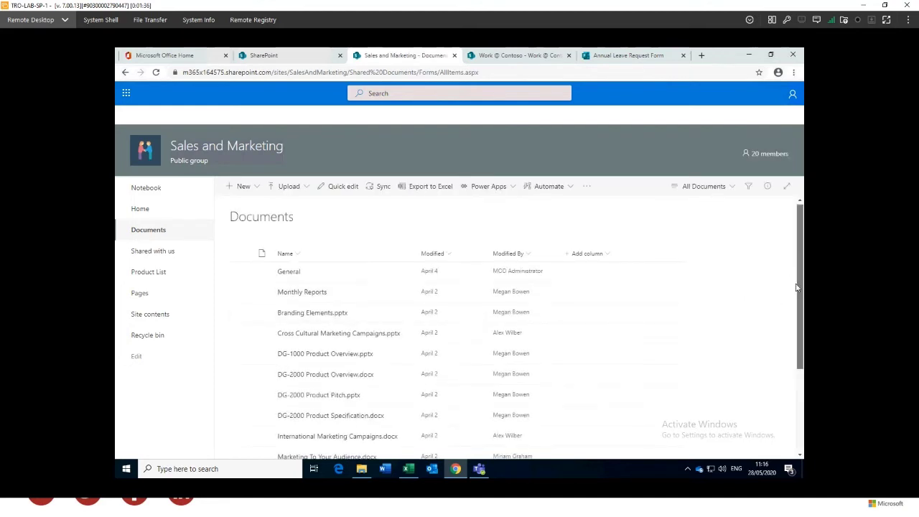
# Open Marketing To Your Audience.docx from the Documents library and look through it as far as the Project Scope section.
pyautogui.scroll(-2, 792, 302)
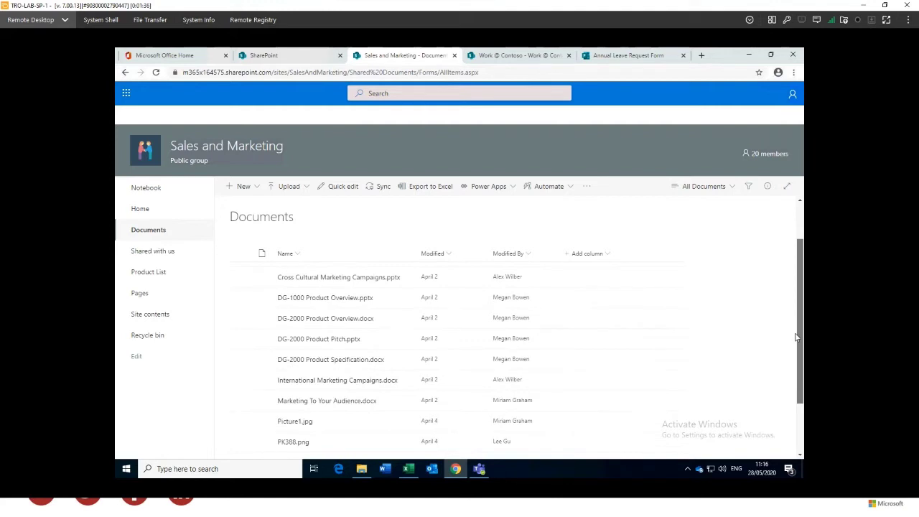
pyautogui.scroll(-2, 792, 359)
pyautogui.scroll(-1, 797, 287)
pyautogui.scroll(3, 798, 271)
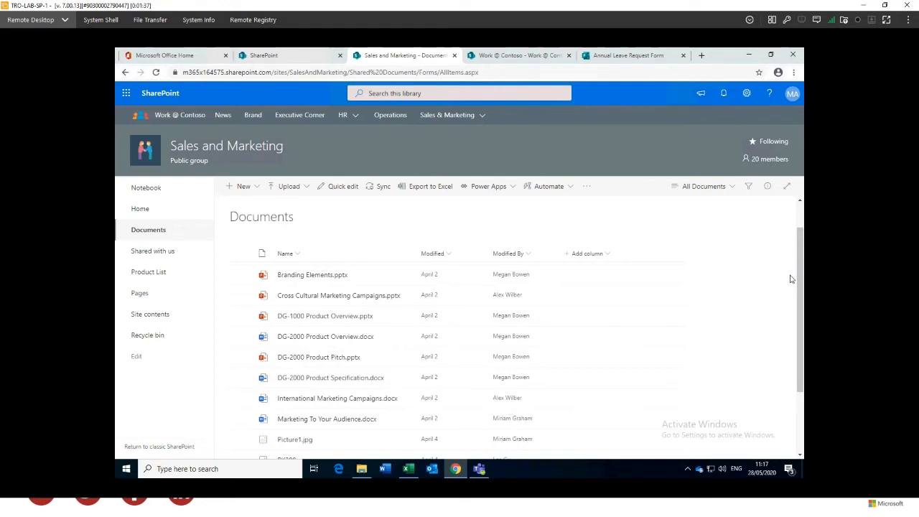
pyautogui.moveTo(800, 274); pyautogui.dragTo(792, 315)
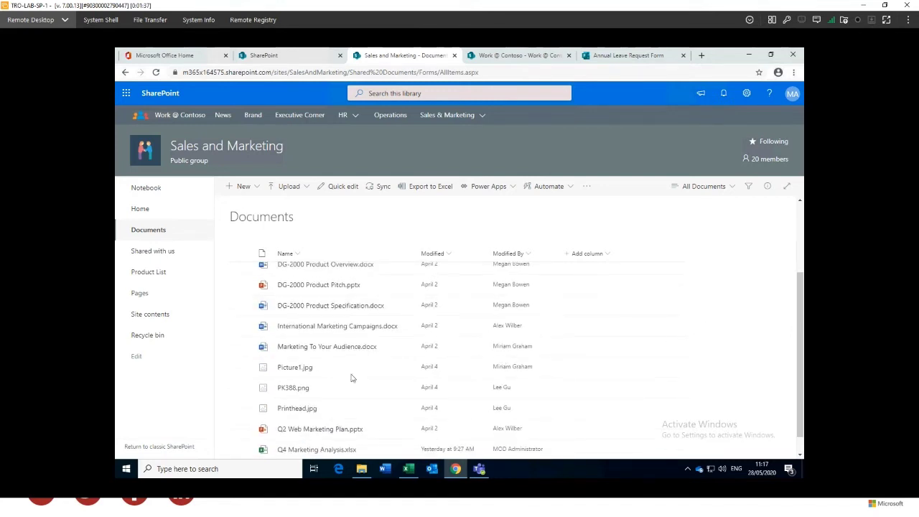
pyautogui.moveTo(320, 350)
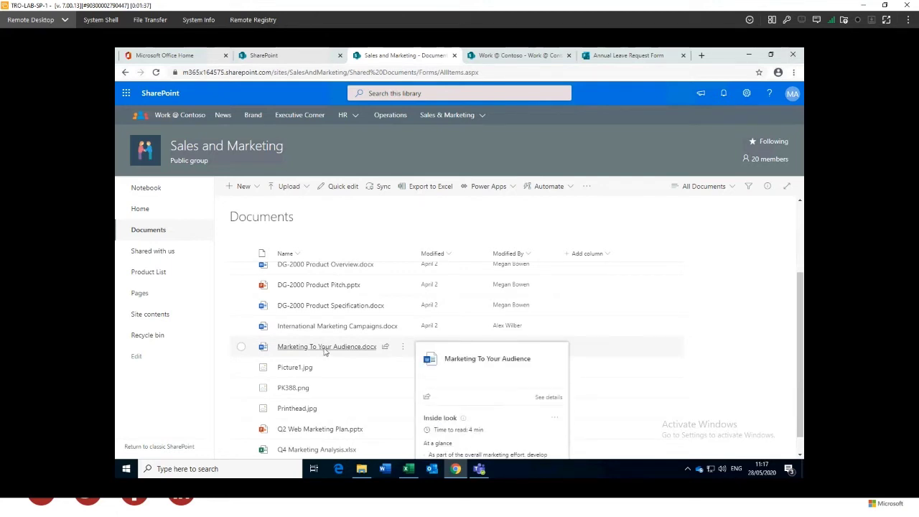
pyautogui.click(323, 349)
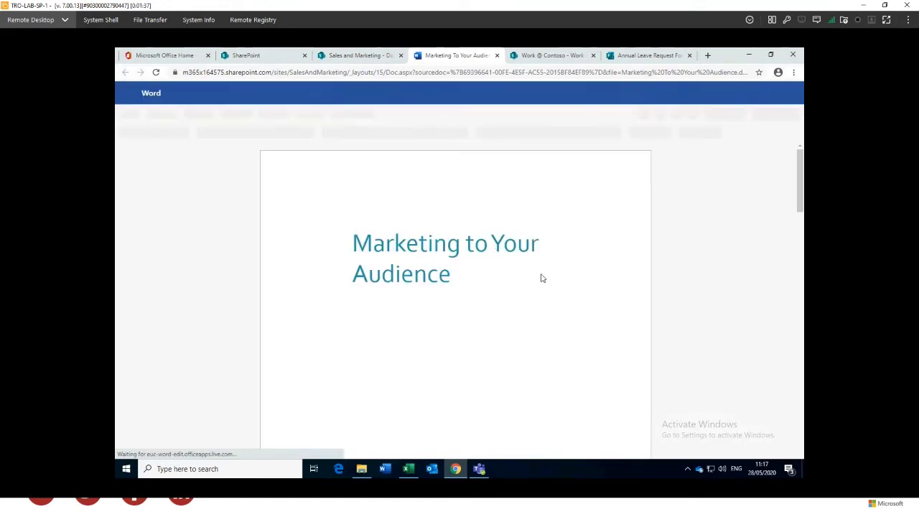
pyautogui.moveTo(801, 189); pyautogui.dragTo(801, 237)
pyautogui.scroll(-2, 803, 224)
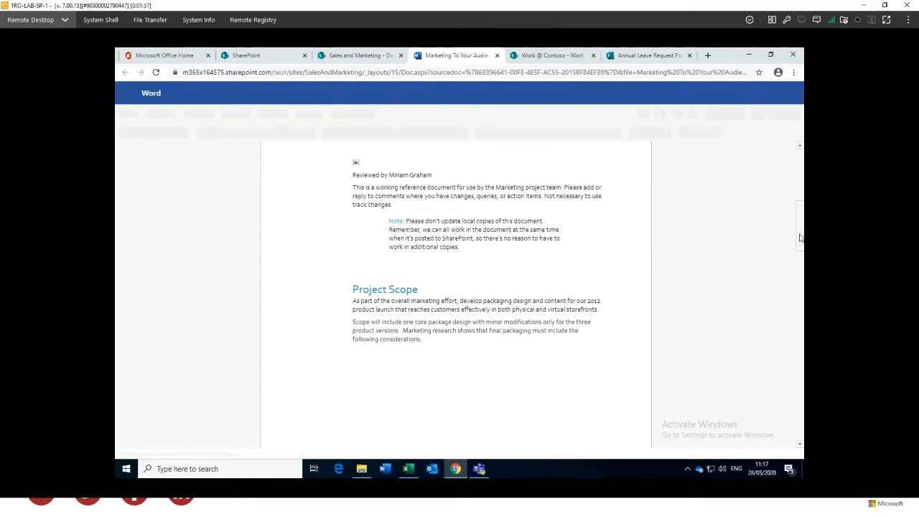
# Look through the rest of Marketing To Your Audience and return to the Sales and Marketing Documents library.
pyautogui.scroll(5, 800, 187)
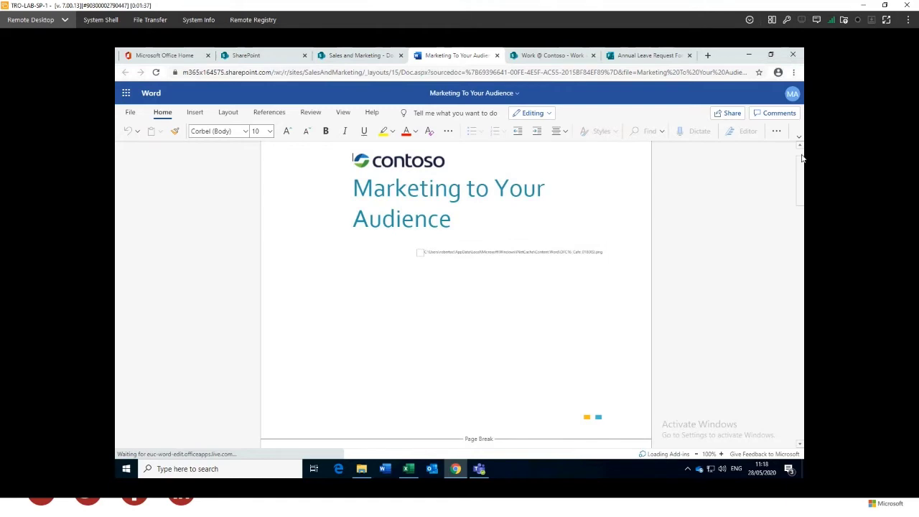
pyautogui.moveTo(802, 158); pyautogui.dragTo(801, 419)
pyautogui.moveTo(802, 300); pyautogui.dragTo(800, 151)
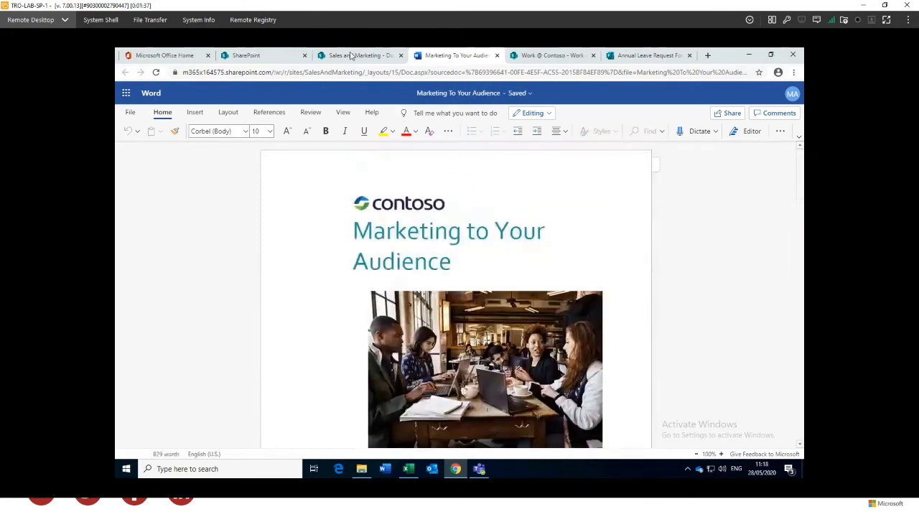
pyautogui.click(351, 56)
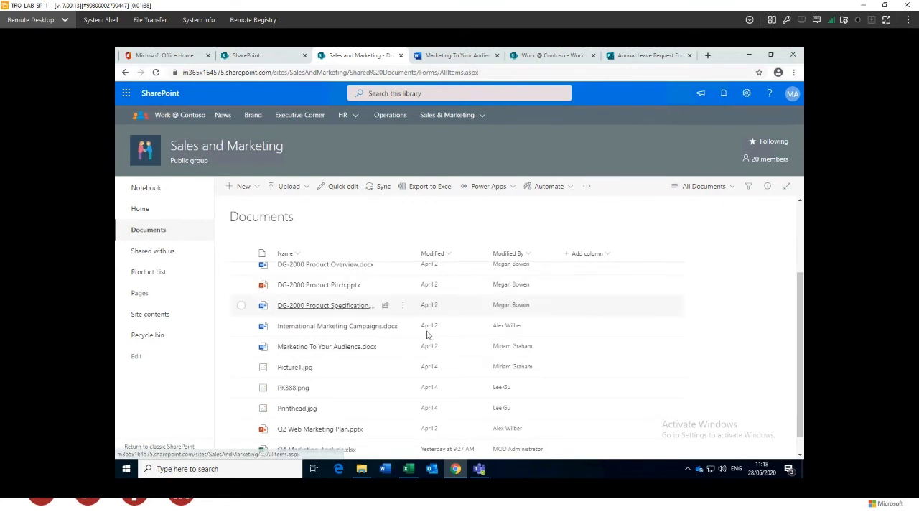
# Start syncing the Documents library, cancel opening Microsoft OneDrive, and switch to the synced library in File Explorer.
pyautogui.click(383, 187)
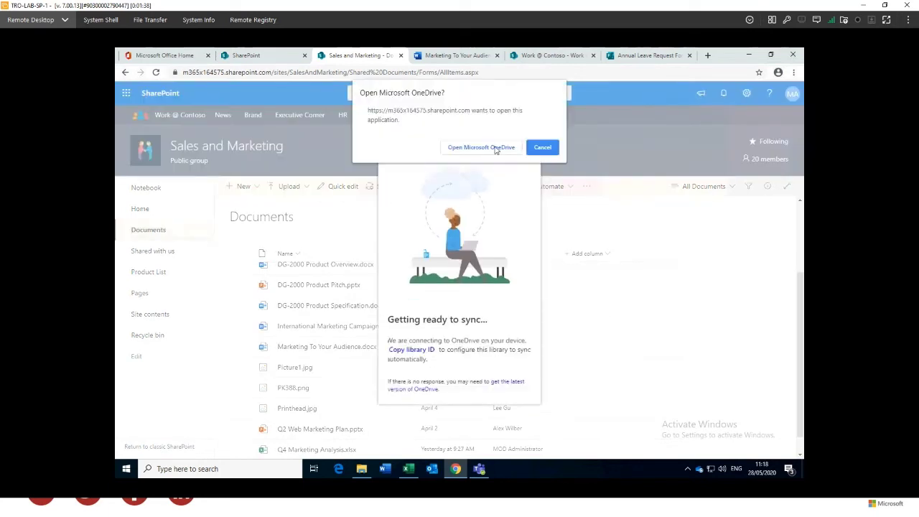
pyautogui.click(543, 149)
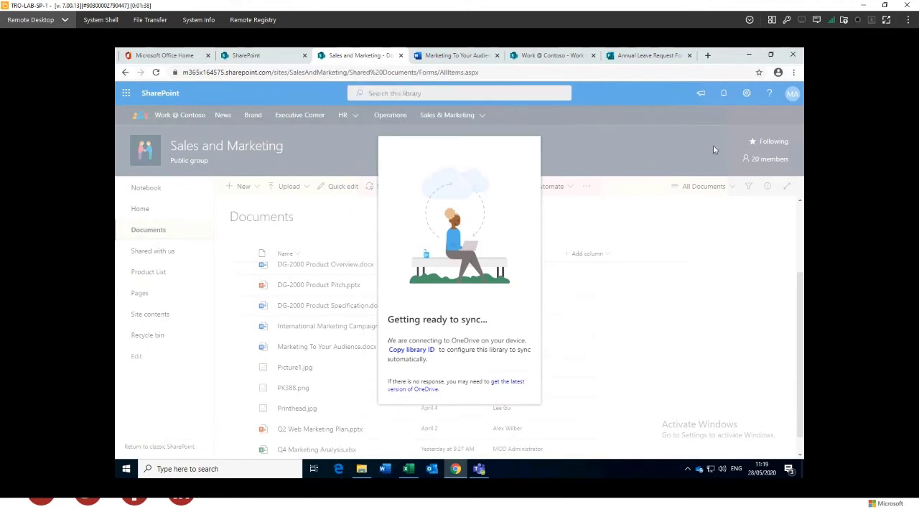
pyautogui.click(749, 55)
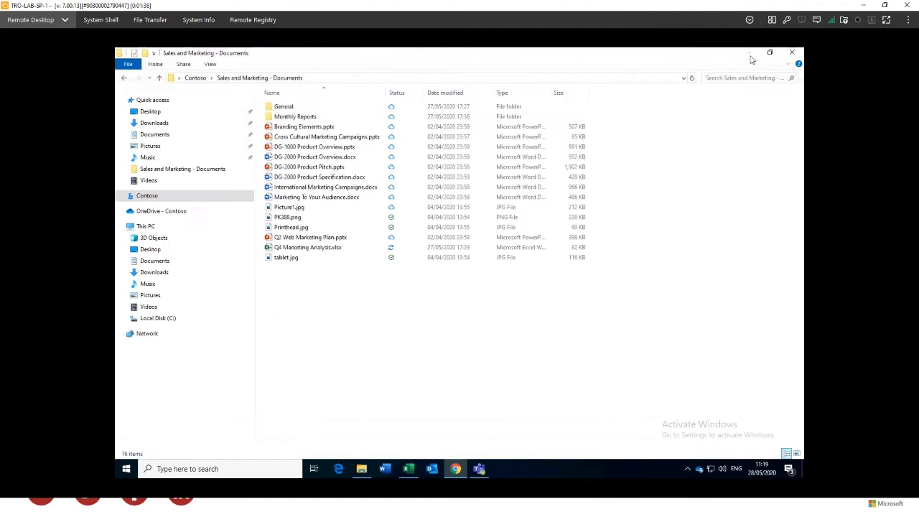
# Open Sales and Marketing - Documents under Contoso in File Explorer and compare its files with the online library.
pyautogui.click(154, 197)
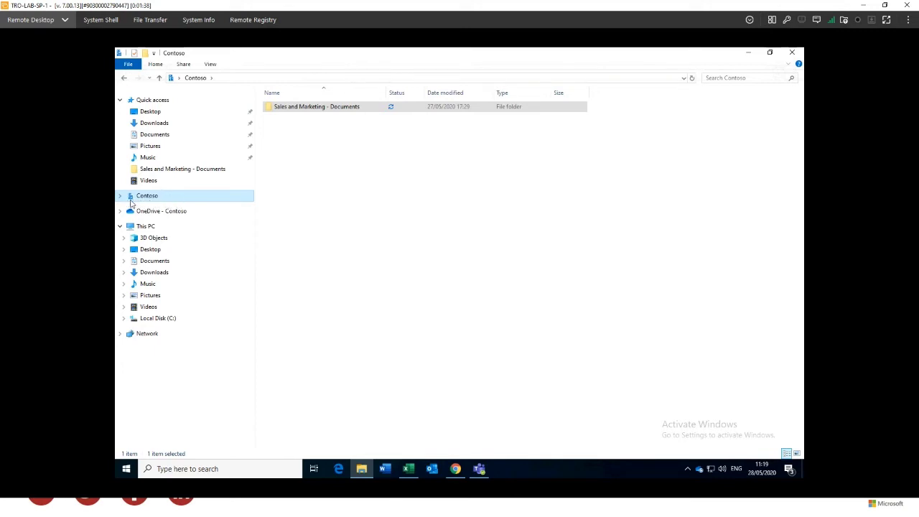
pyautogui.click(428, 139)
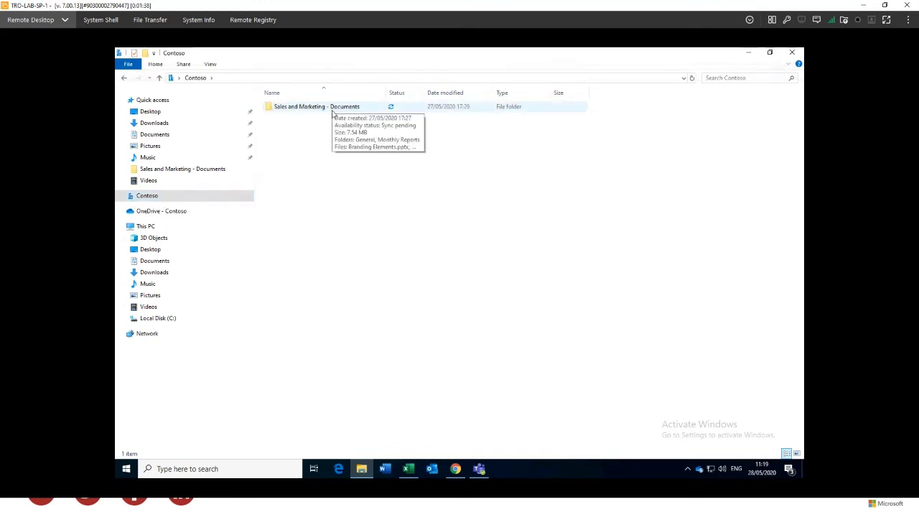
pyautogui.click(332, 113)
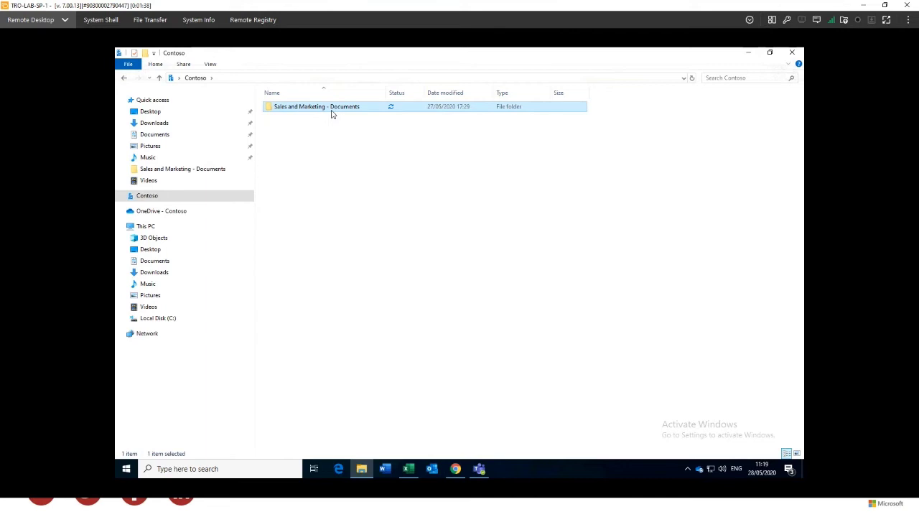
pyautogui.doubleClick(332, 113)
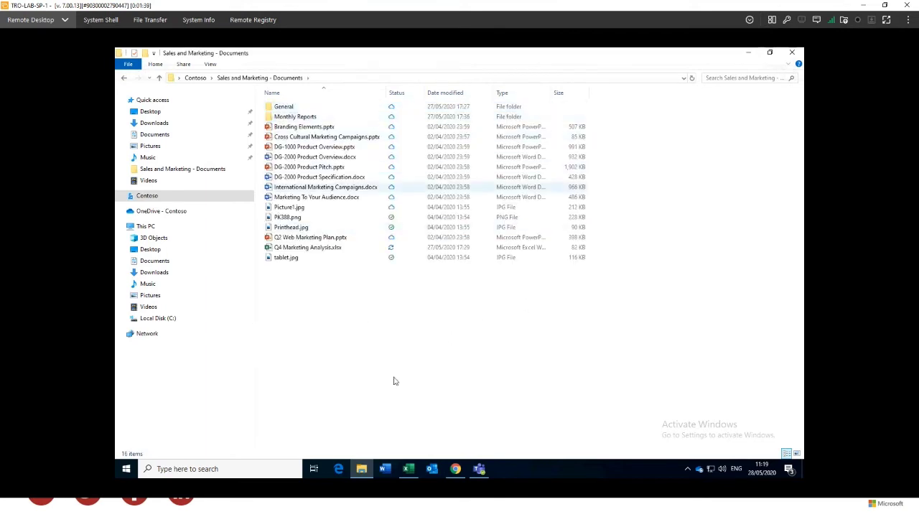
pyautogui.click(462, 474)
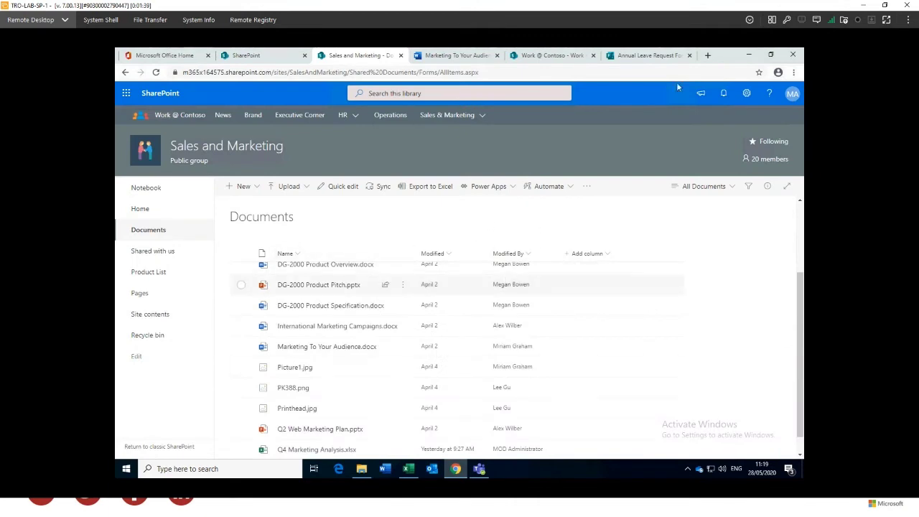
pyautogui.click(750, 57)
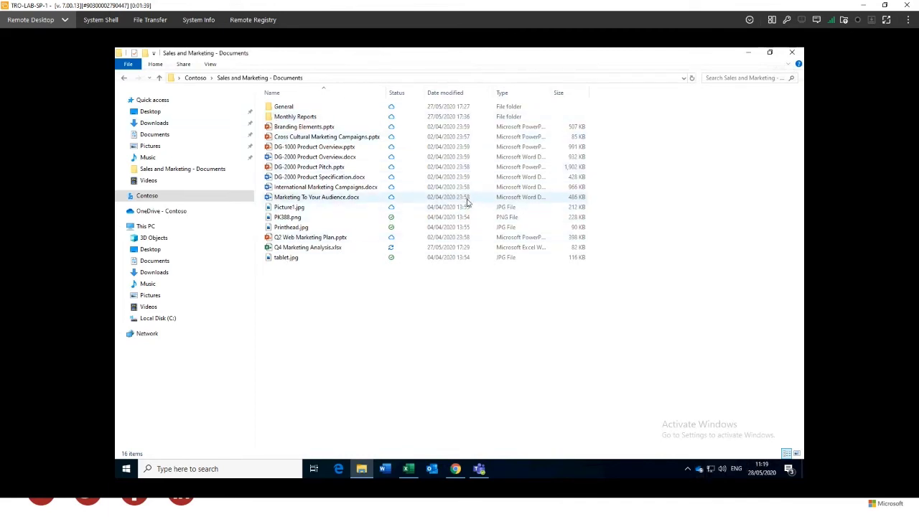
# Inspect the sync status of Branding Elements.pptx, PK388.png, the General folder and Q4 Marketing Analysis.xlsx in the synced folder.
pyautogui.click(393, 130)
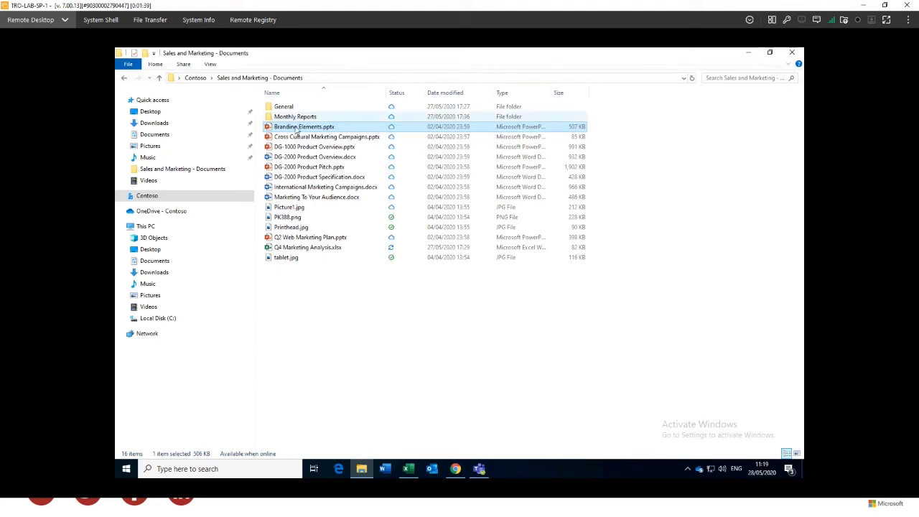
pyautogui.click(393, 217)
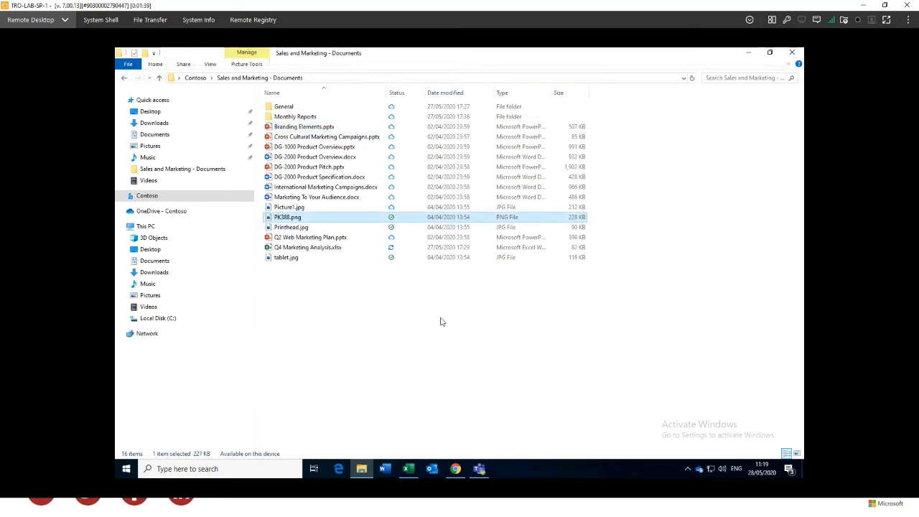
pyautogui.moveTo(394, 223)
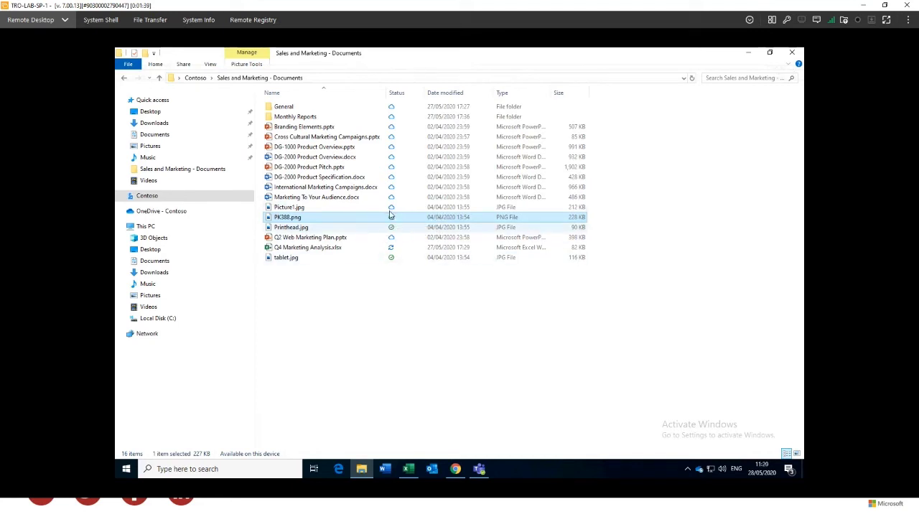
pyautogui.click(393, 110)
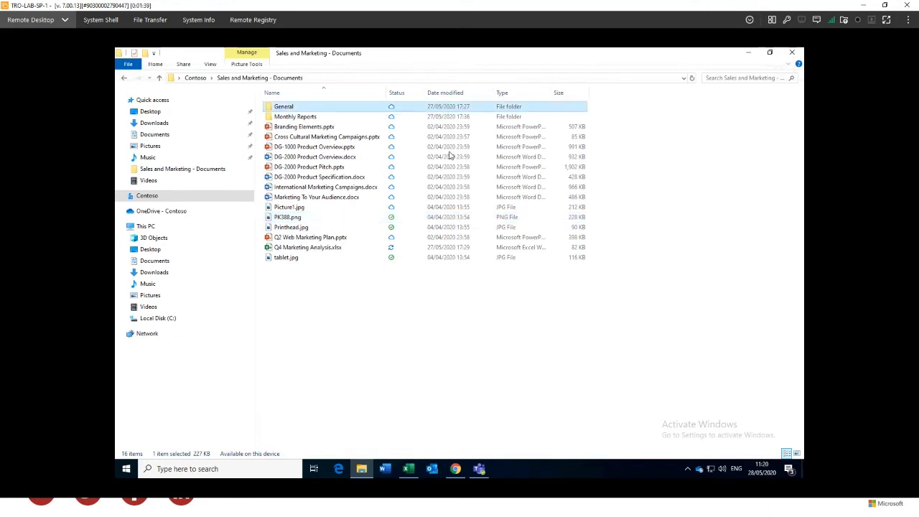
pyautogui.click(393, 218)
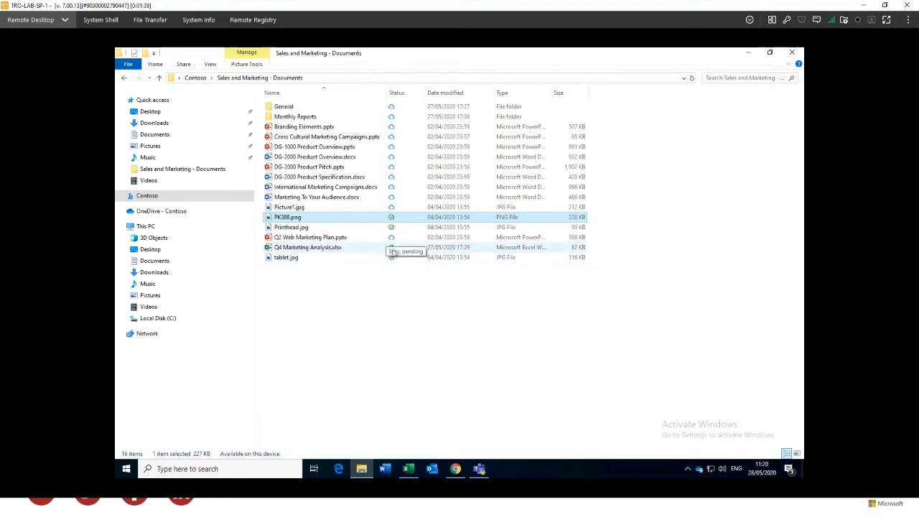
pyautogui.click(392, 250)
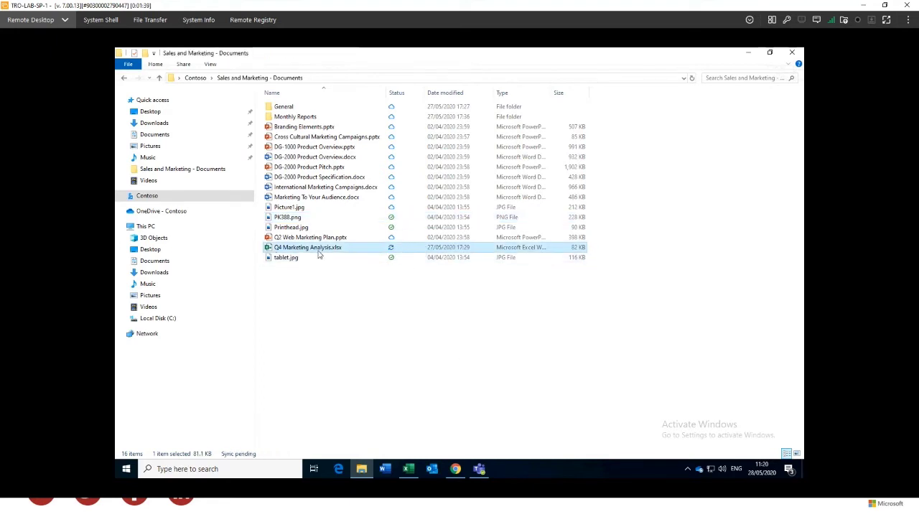
# Show Q4 Marketing Analysis.xlsx in desktop Excel and compare it with its entry in the SharePoint Documents library.
pyautogui.click(406, 470)
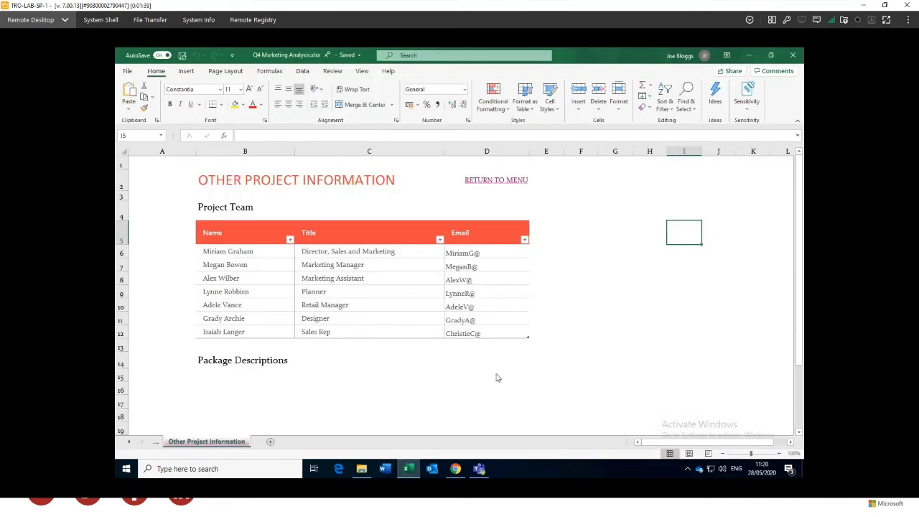
pyautogui.click(497, 379)
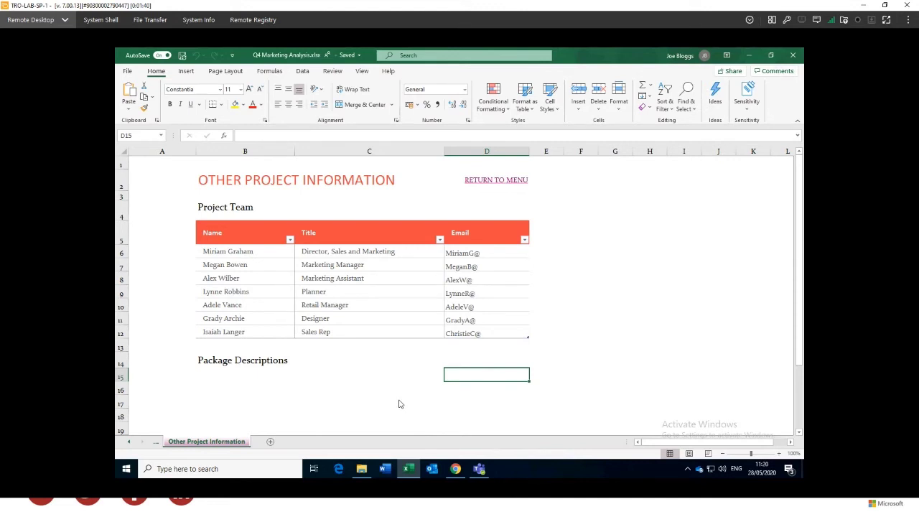
pyautogui.click(454, 470)
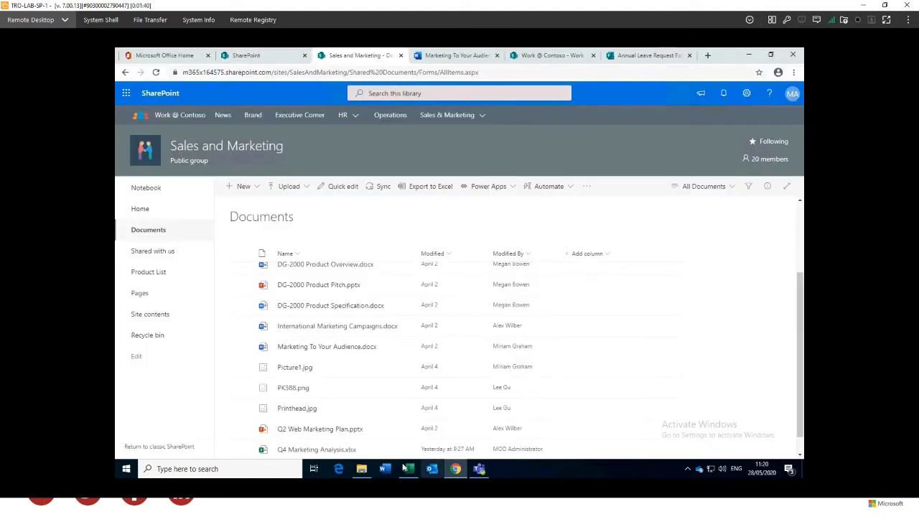
pyautogui.click(406, 470)
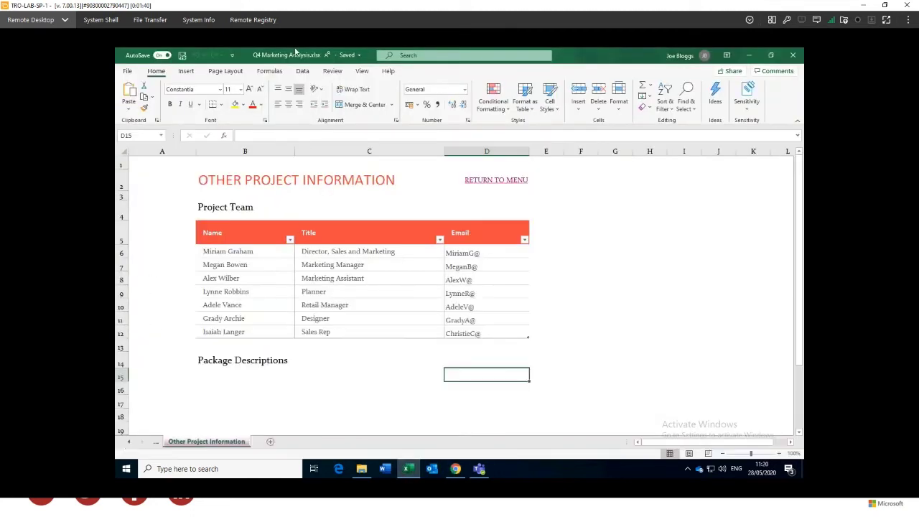
# Open Q4 Marketing Analysis.xlsx in the browser from the Documents library and look through its Focus Group Data sheet.
pyautogui.click(457, 470)
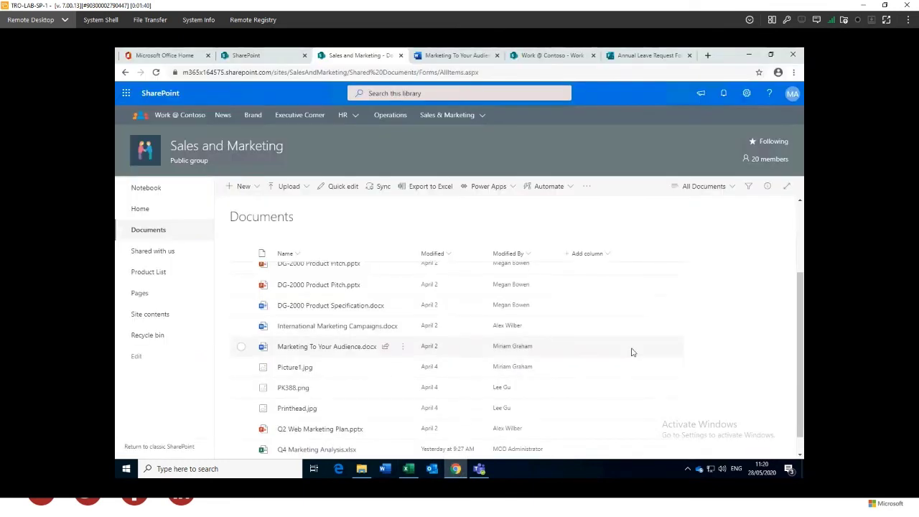
pyautogui.scroll(-1, 646, 348)
pyautogui.moveTo(310, 430)
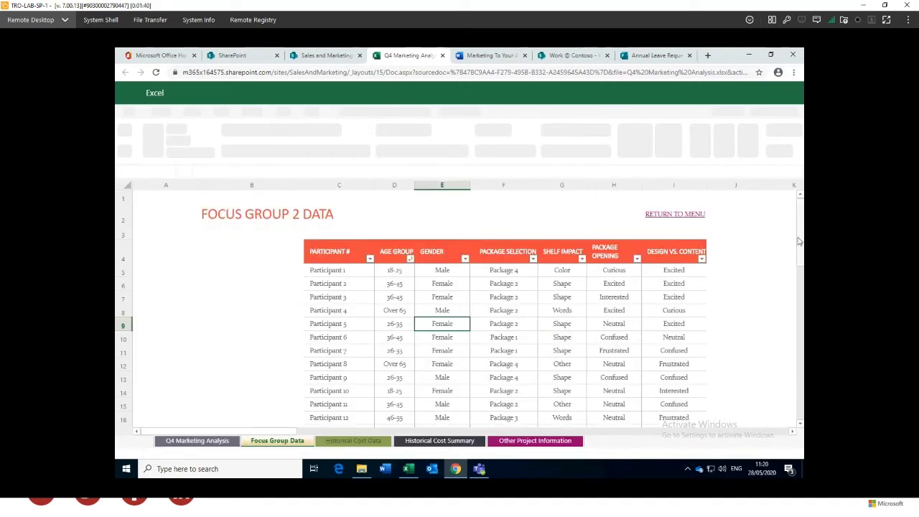
pyautogui.scroll(-5, 798, 244)
pyautogui.scroll(-1, 789, 247)
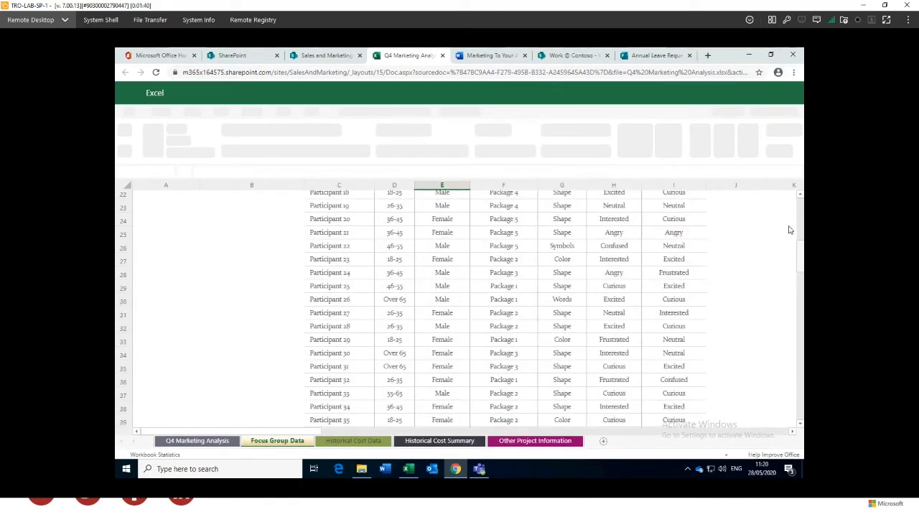
# Check the sheet shown in desktop Excel and display the same Other Project Information sheet in the browser copy.
pyautogui.click(407, 469)
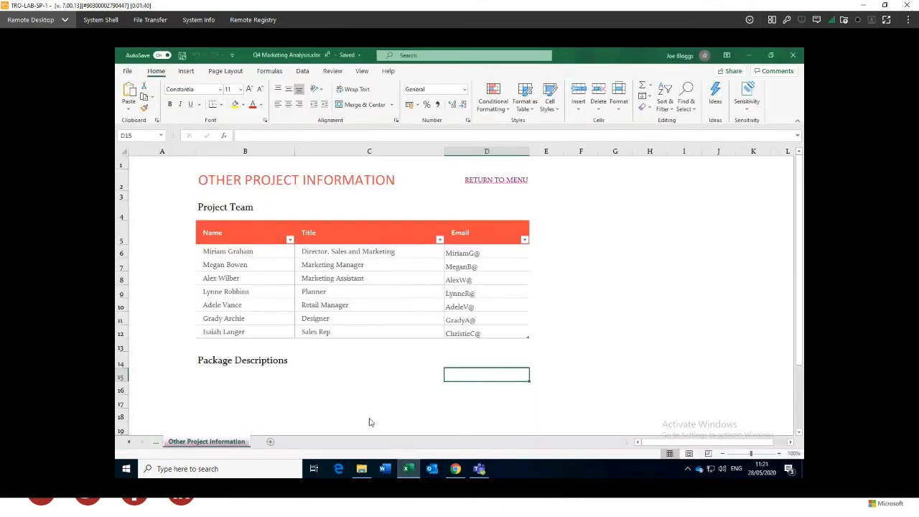
pyautogui.click(455, 469)
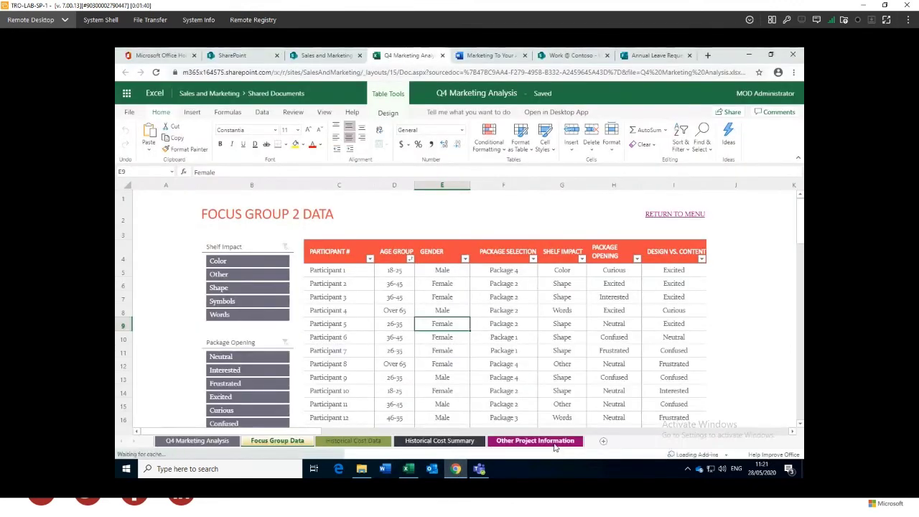
pyautogui.click(554, 444)
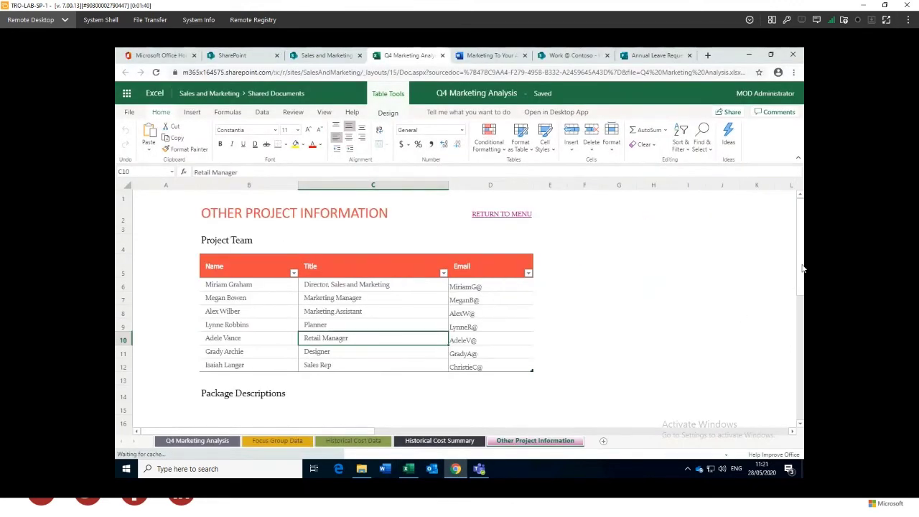
pyautogui.moveTo(803, 277)
pyautogui.mouseDown()
pyautogui.moveTo(817, 323)
pyautogui.moveTo(814, 378)
pyautogui.moveTo(808, 273)
pyautogui.mouseUp()
pyautogui.click(614, 355)
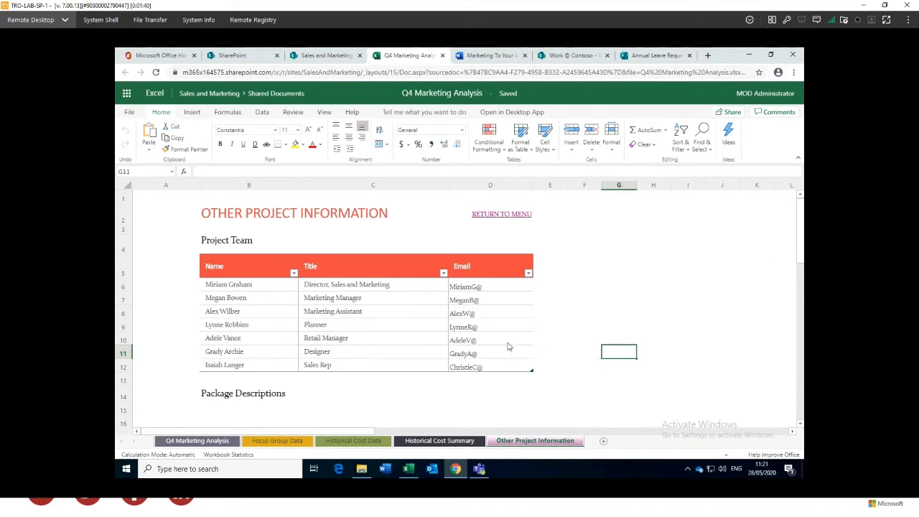
# Switch to the desktop Excel copy and select empty cell G5 beside the Project Team table.
pyautogui.click(416, 471)
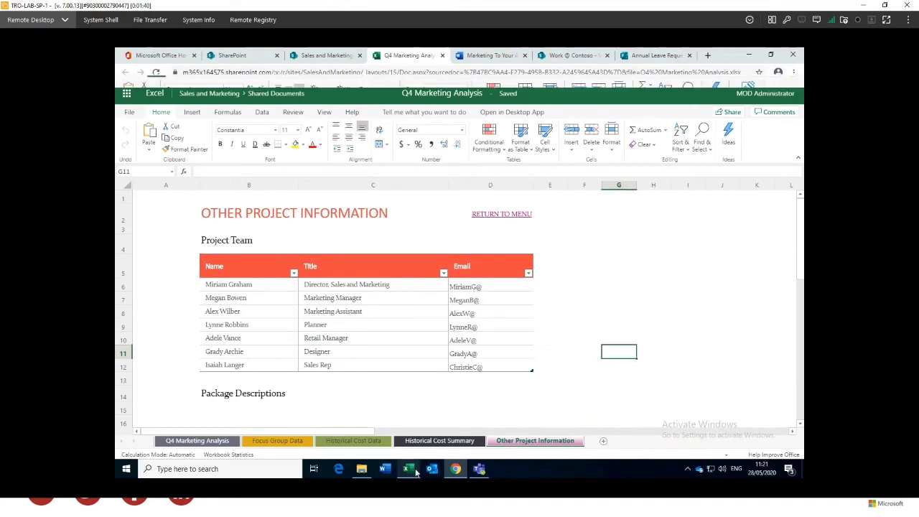
pyautogui.click(711, 277)
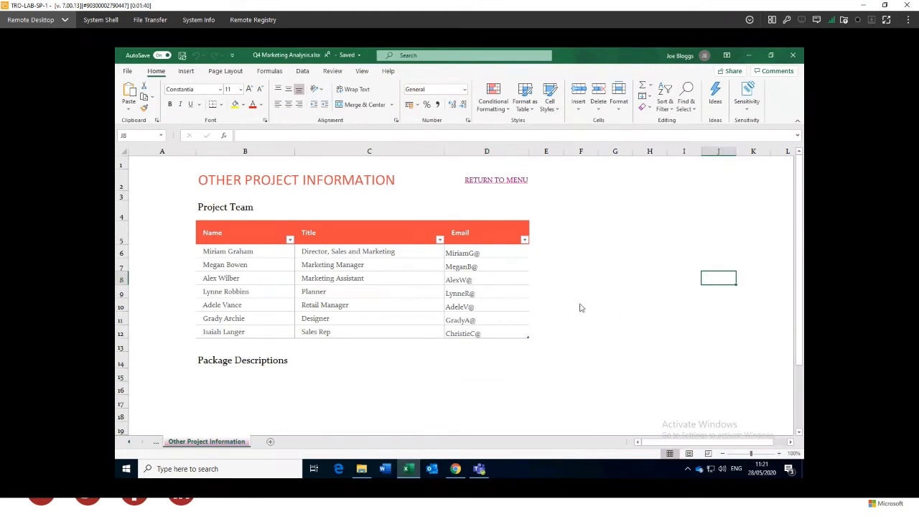
pyautogui.click(622, 237)
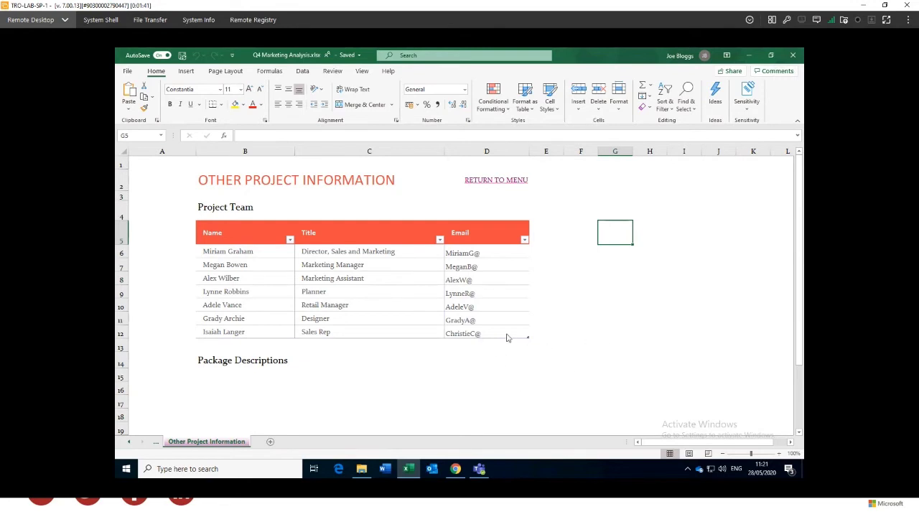
# Compare the Other Project Information sheet in both copies, selecting cell G4 in the browser and G3 in desktop Excel.
pyautogui.moveTo(464, 470)
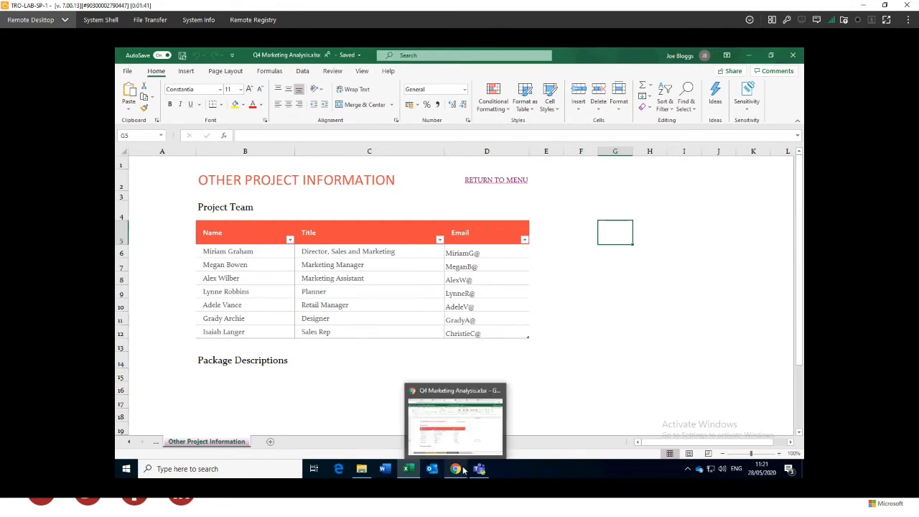
pyautogui.click(464, 470)
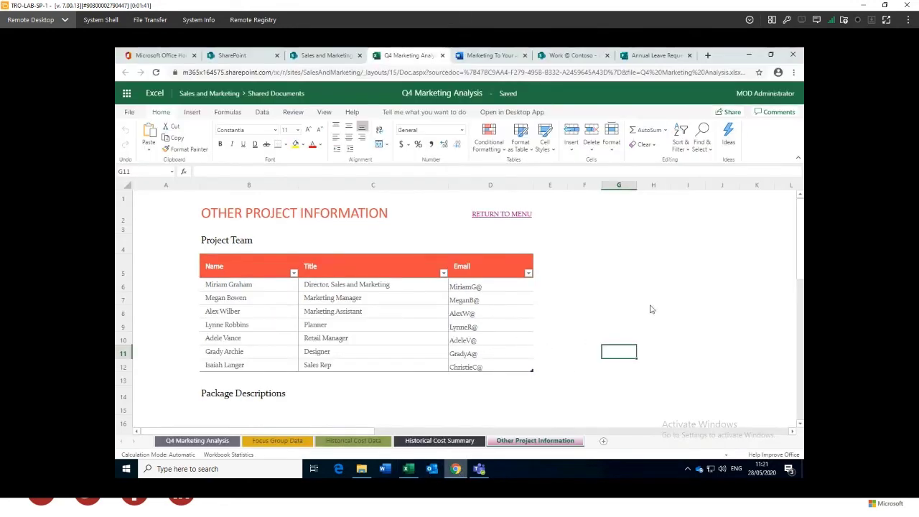
pyautogui.click(623, 246)
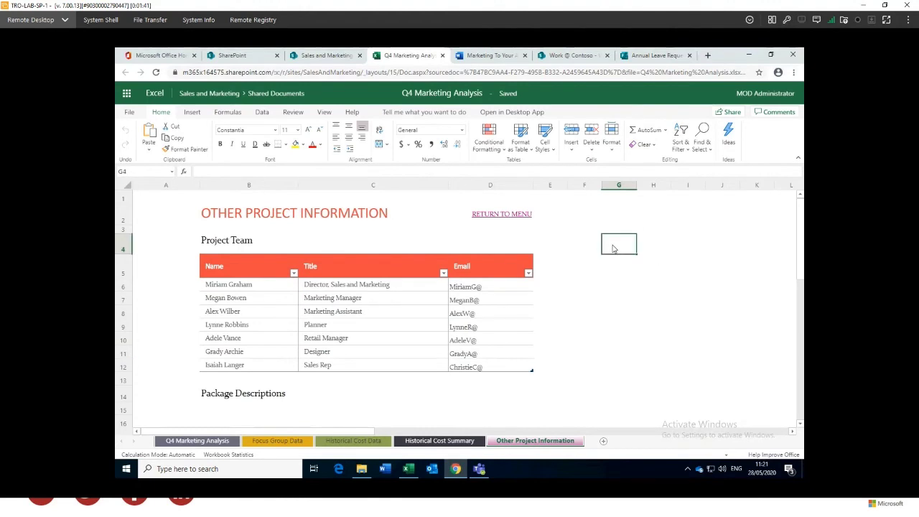
pyautogui.click(407, 470)
pyautogui.click(623, 198)
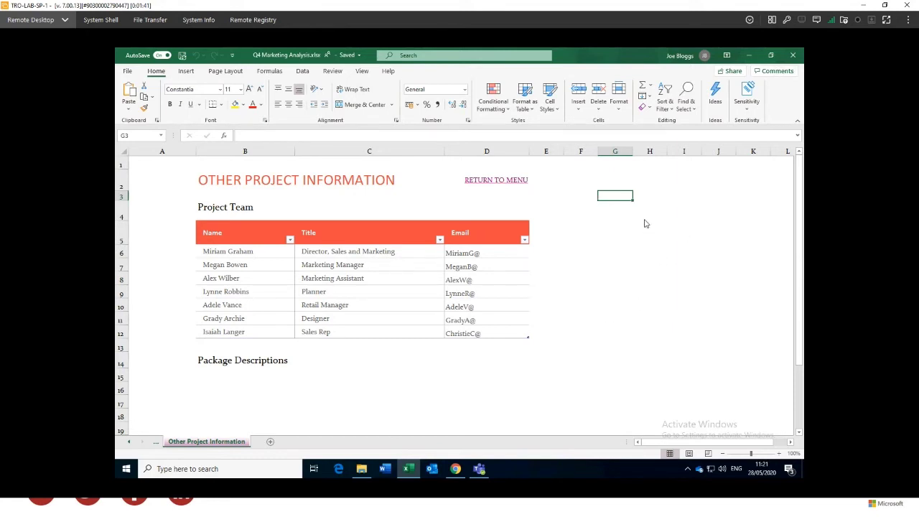
# Enter 444 in cell G10 beside the Project Team table in the desktop Excel copy.
pyautogui.click(575, 276)
pyautogui.press('Left')
pyautogui.press('Left')
pyautogui.press('Left')
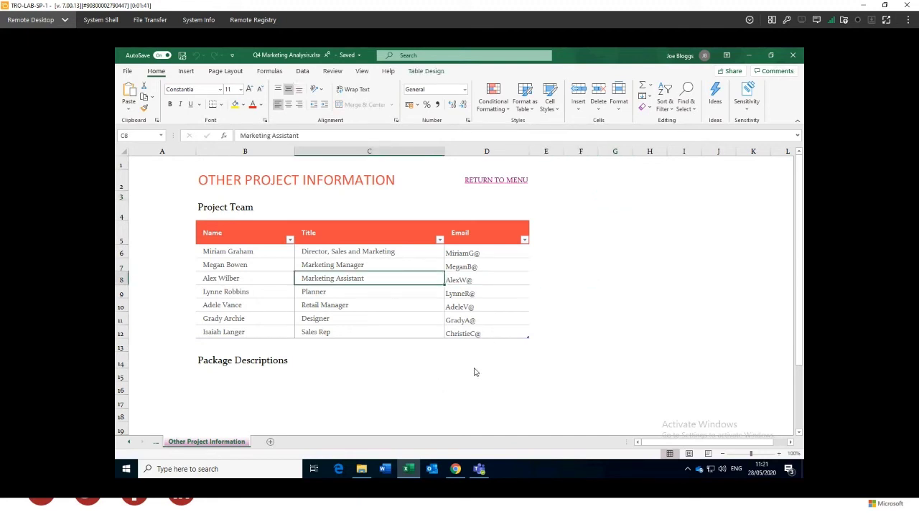
pyautogui.click(603, 311)
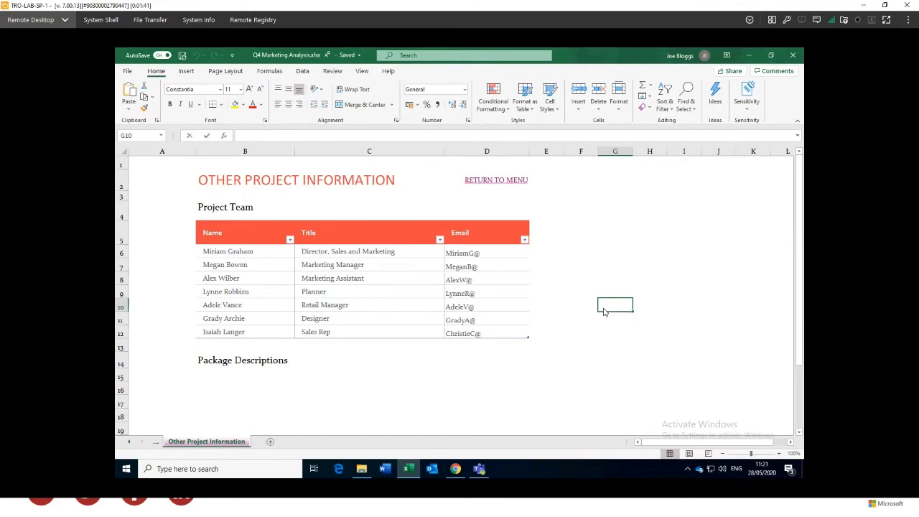
pyautogui.write('444')
pyautogui.press('Return')
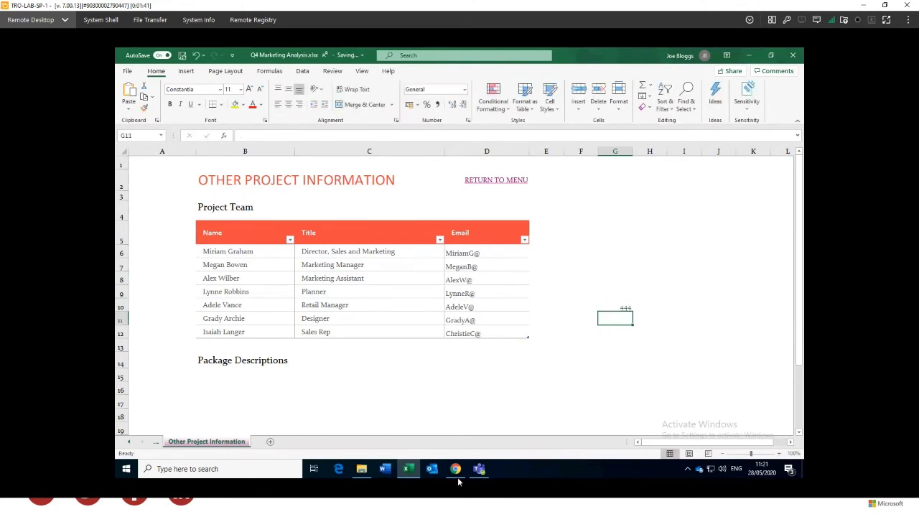
# Switch to the browser copy and check the cells beside the Project Team table, selecting cell G11.
pyautogui.moveTo(457, 475)
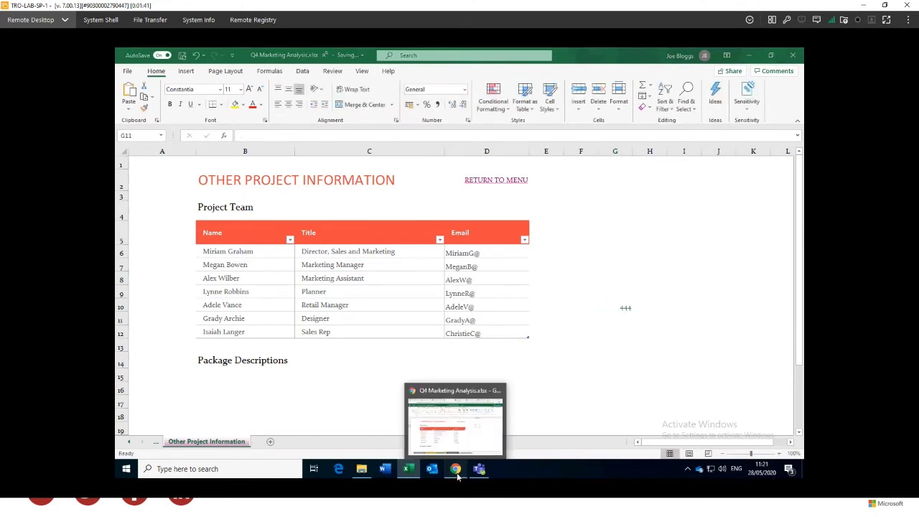
pyautogui.click(457, 475)
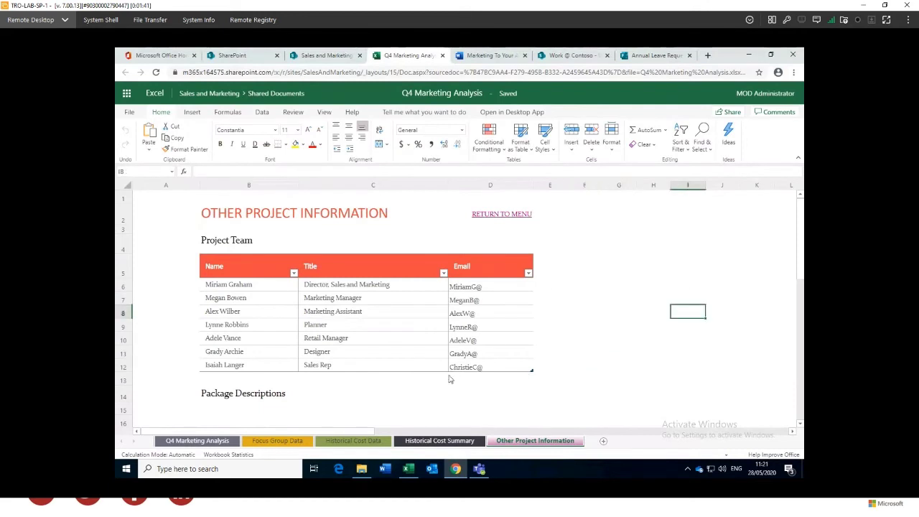
pyautogui.click(619, 354)
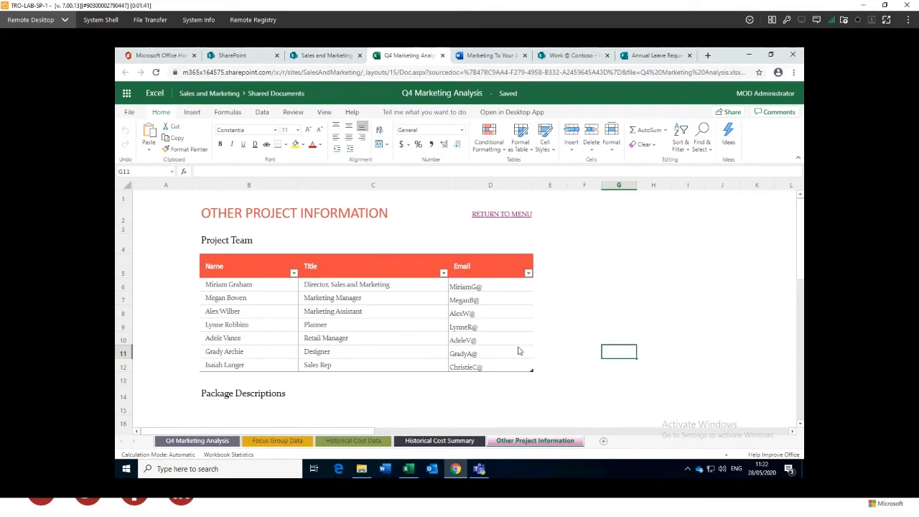
# Switch to File Explorer and start sharing Q4 Marketing Analysis.xlsx from the synced Sales and Marketing documents folder.
pyautogui.moveTo(357, 473)
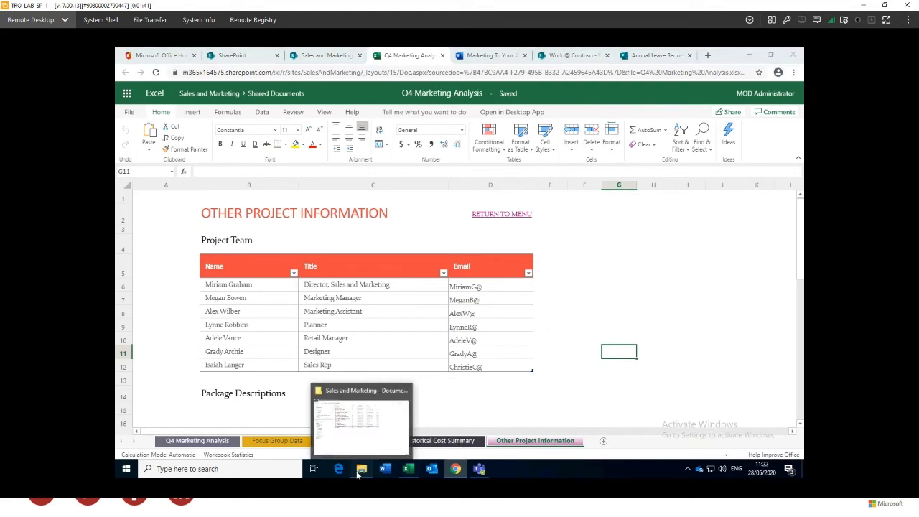
pyautogui.click(358, 473)
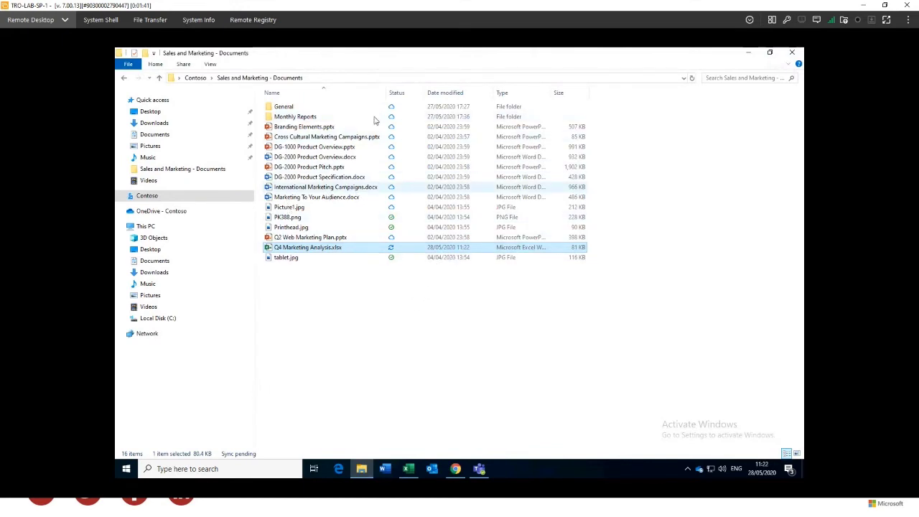
pyautogui.rightClick(310, 250)
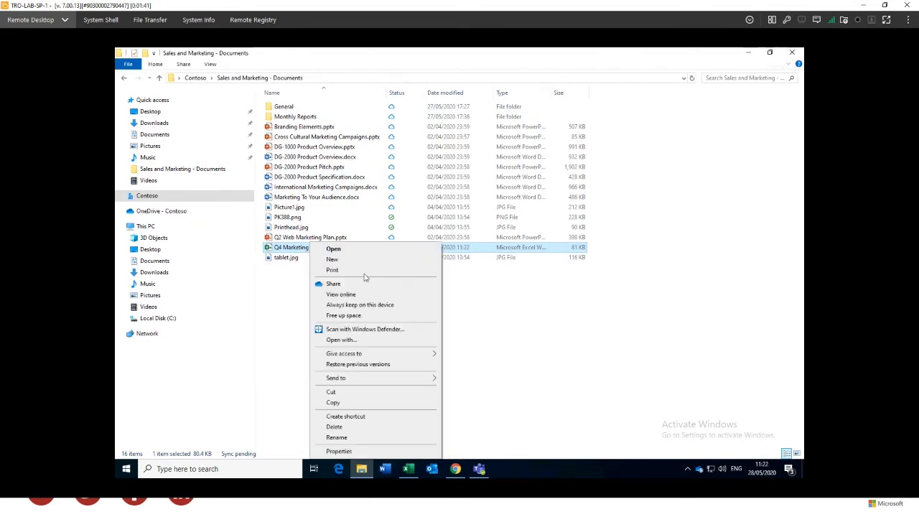
pyautogui.click(334, 285)
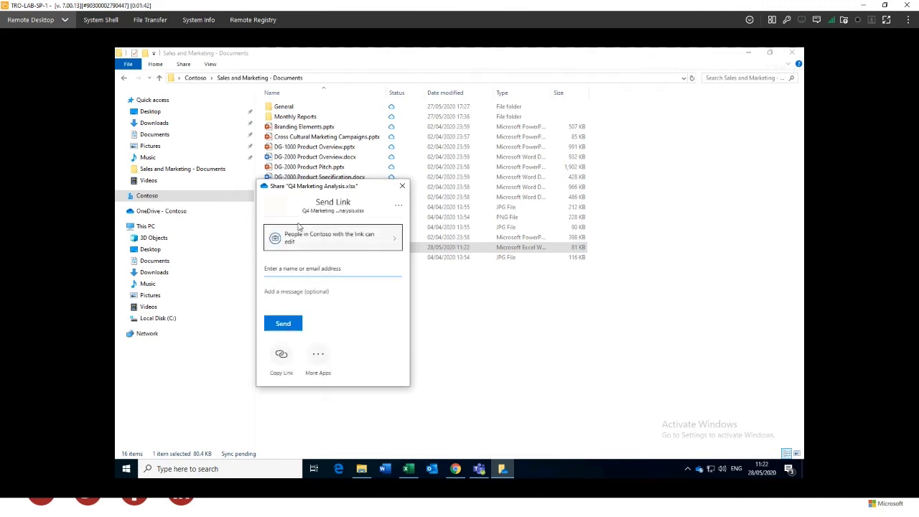
# Restrict the sharing link to people in Contoso, with editing disallowed and downloads blocked.
pyautogui.click(394, 244)
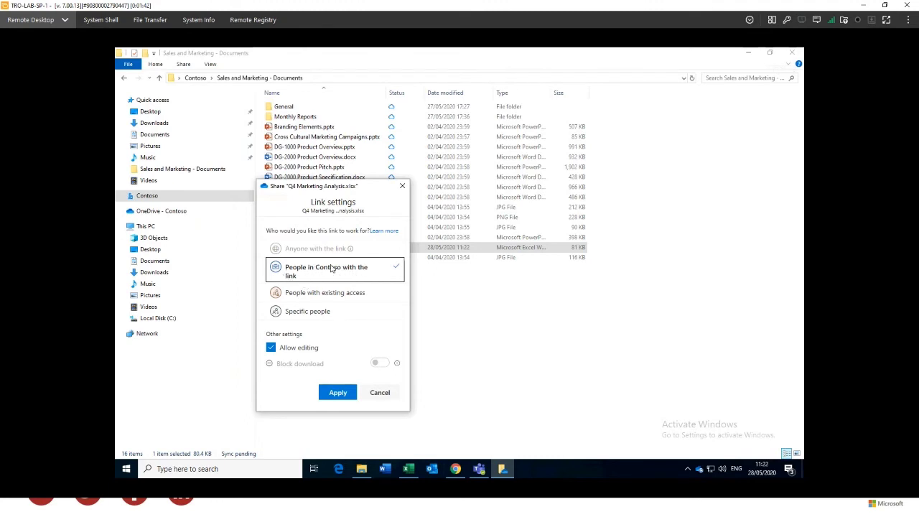
pyautogui.click(305, 312)
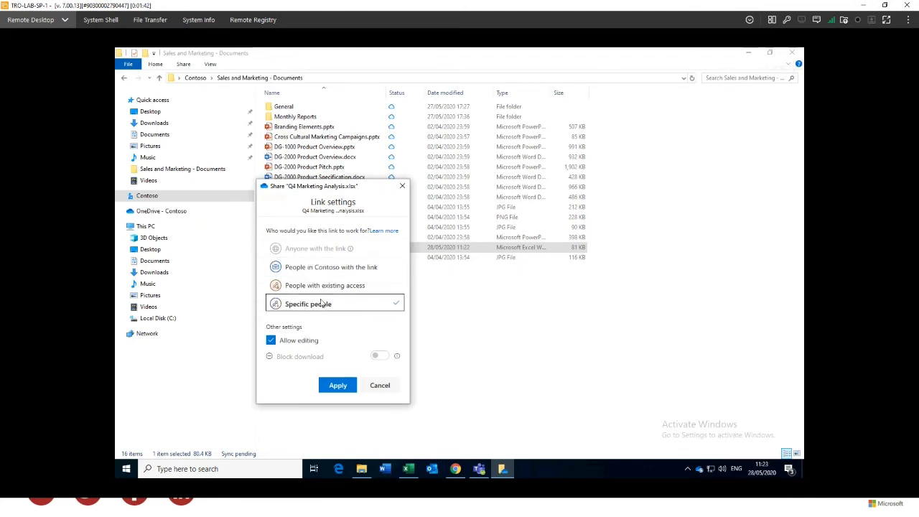
pyautogui.click(330, 269)
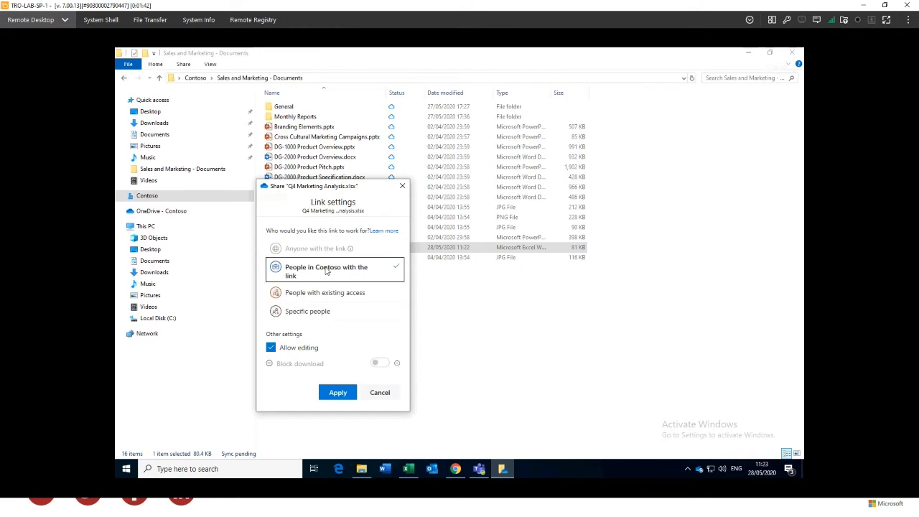
pyautogui.click(271, 348)
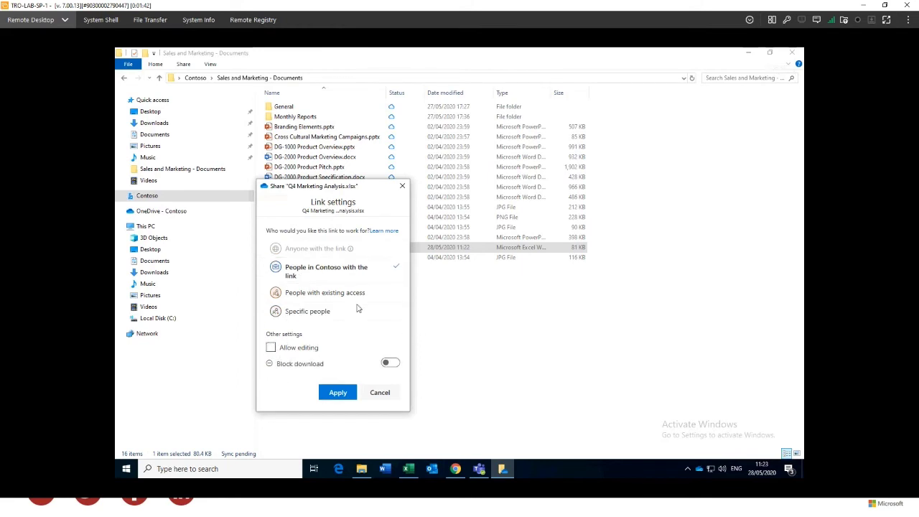
pyautogui.click(389, 363)
pyautogui.click(337, 393)
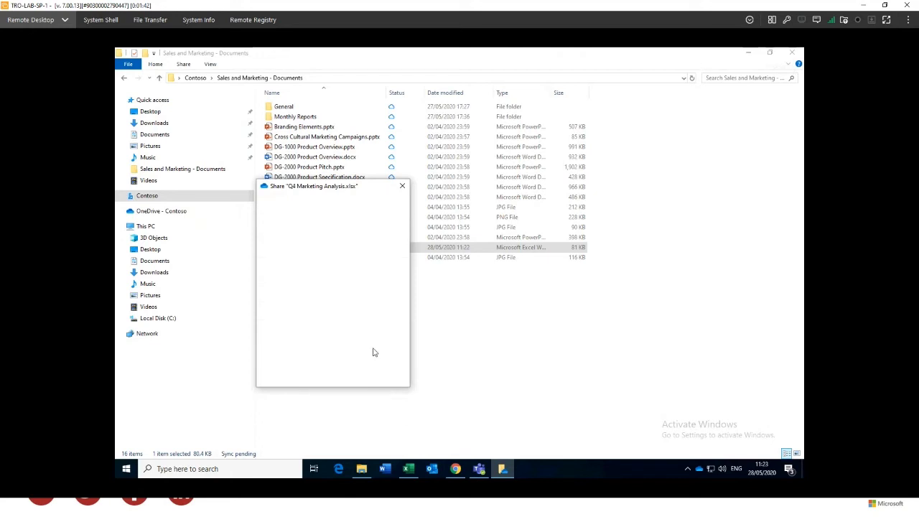
# Send the workbook link to the administrator account with the message "Hi please find shared file" and close the sharing dialog.
pyautogui.click(308, 272)
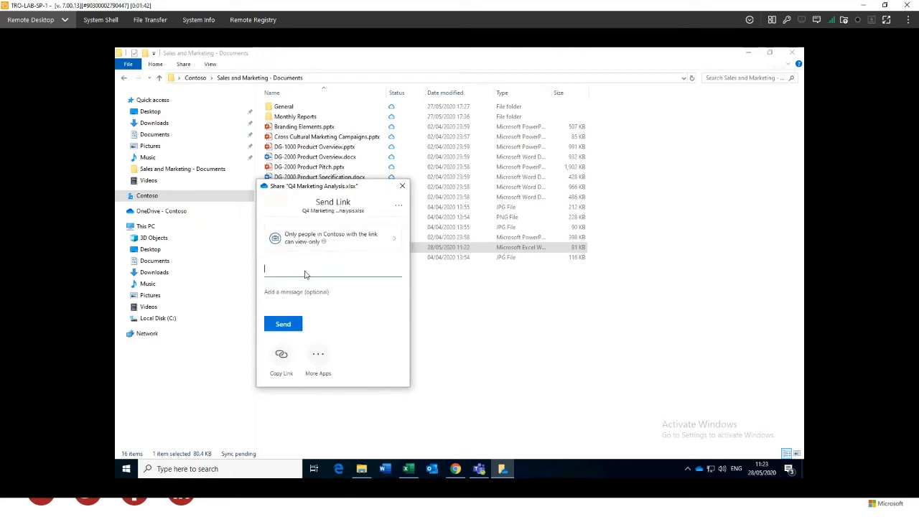
pyautogui.write('admin')
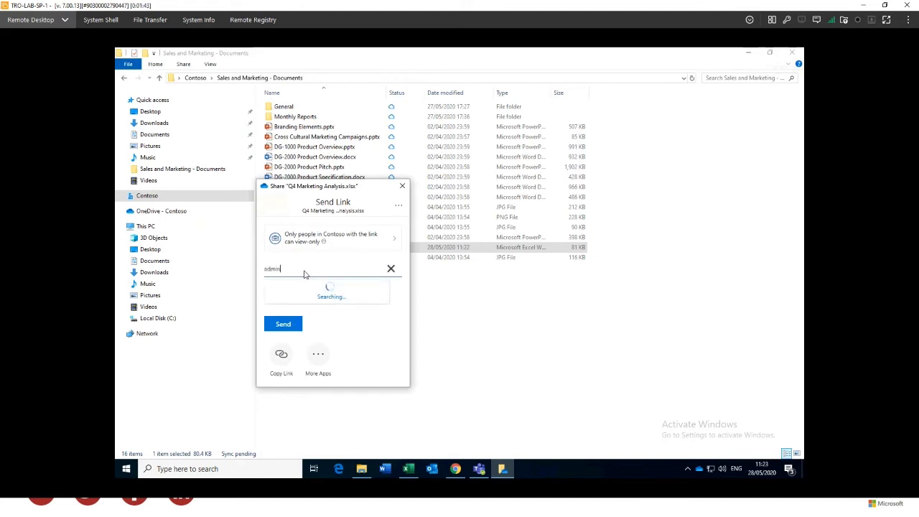
pyautogui.click(318, 289)
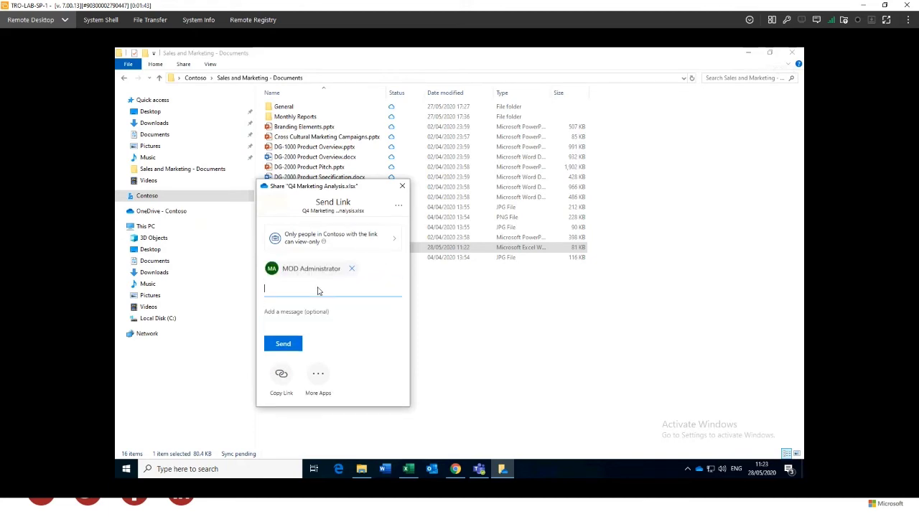
pyautogui.click(291, 316)
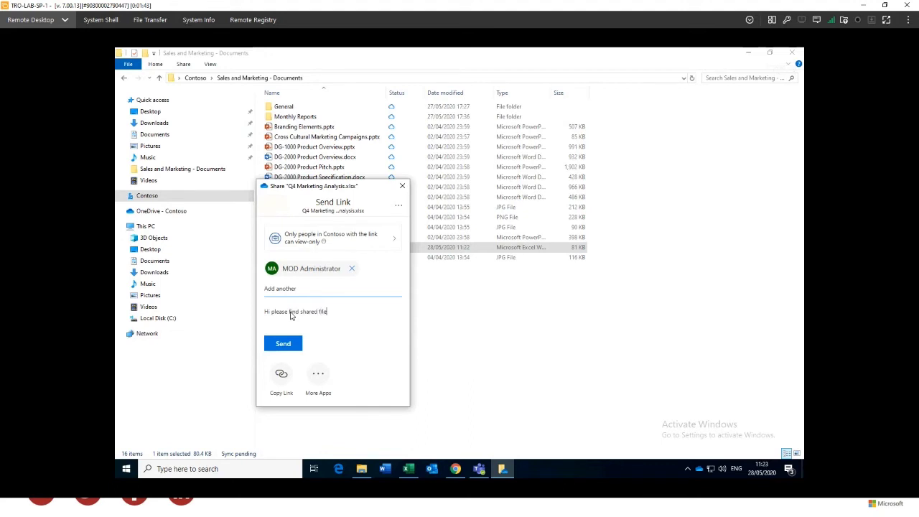
pyautogui.click(283, 344)
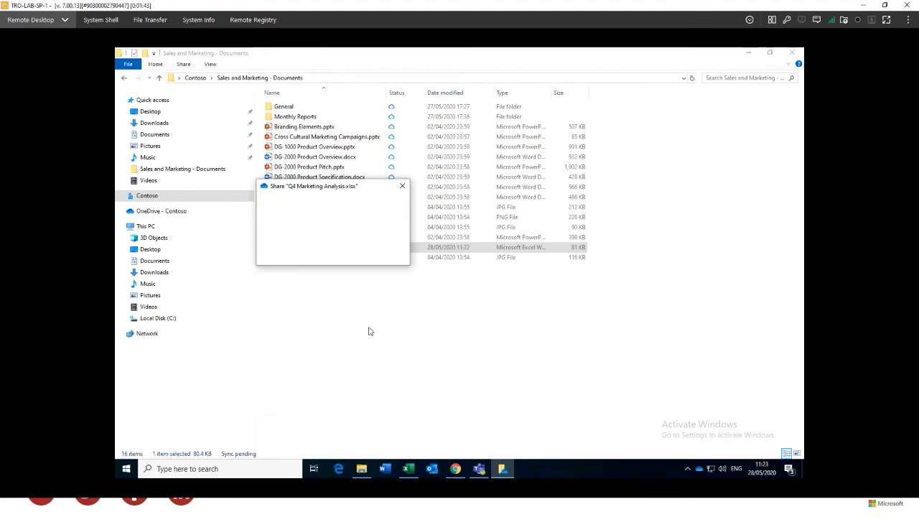
pyautogui.click(403, 186)
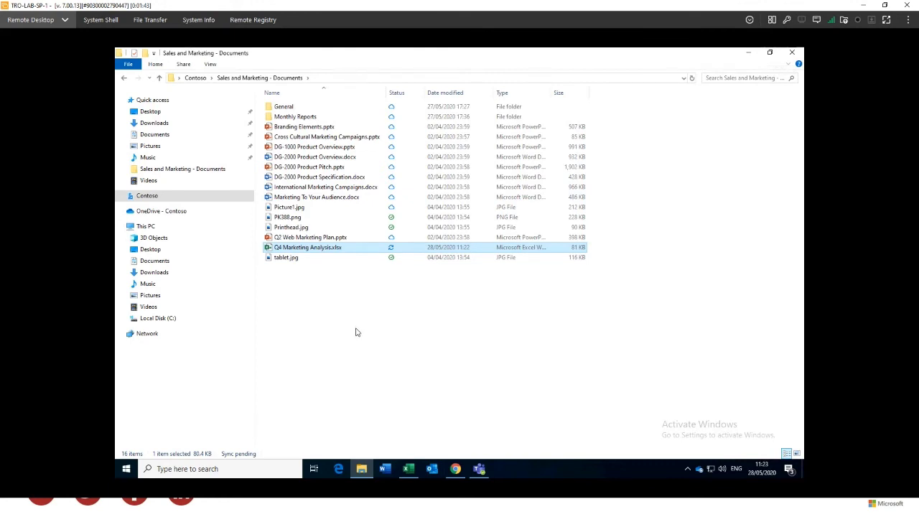
# Manage access to Q4 Marketing Analysis.xlsx and delete its view-only Contoso sharing link.
pyautogui.click(374, 317)
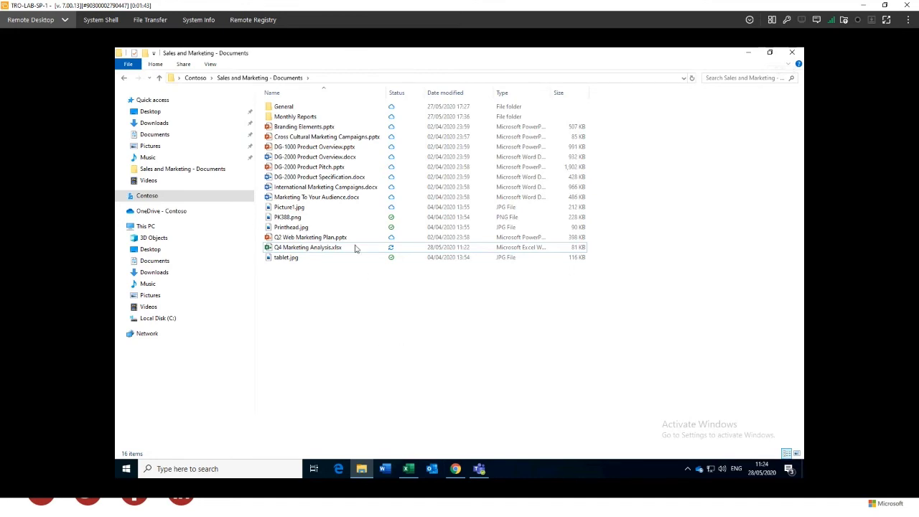
pyautogui.rightClick(313, 244)
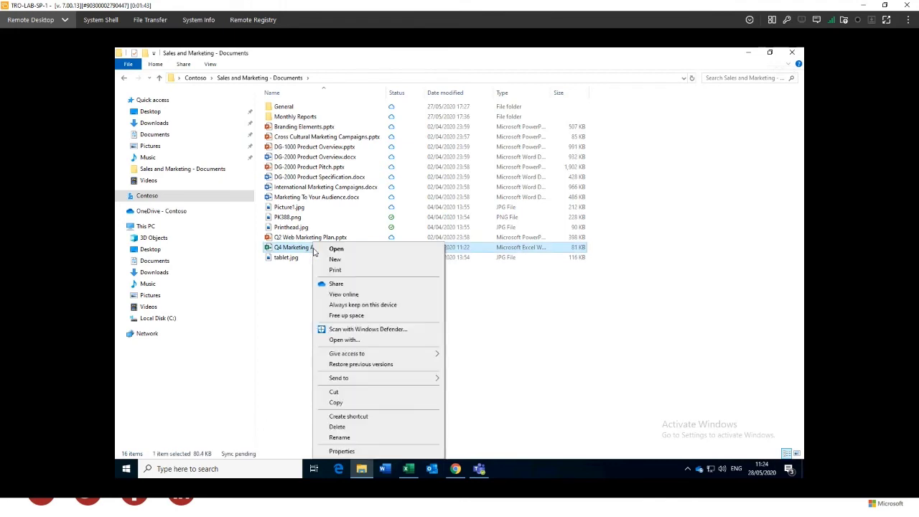
pyautogui.click(335, 285)
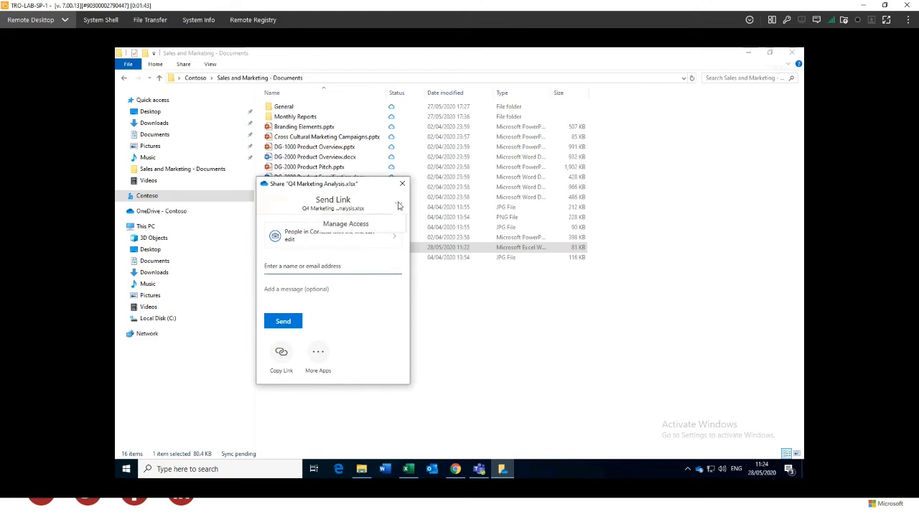
pyautogui.click(348, 225)
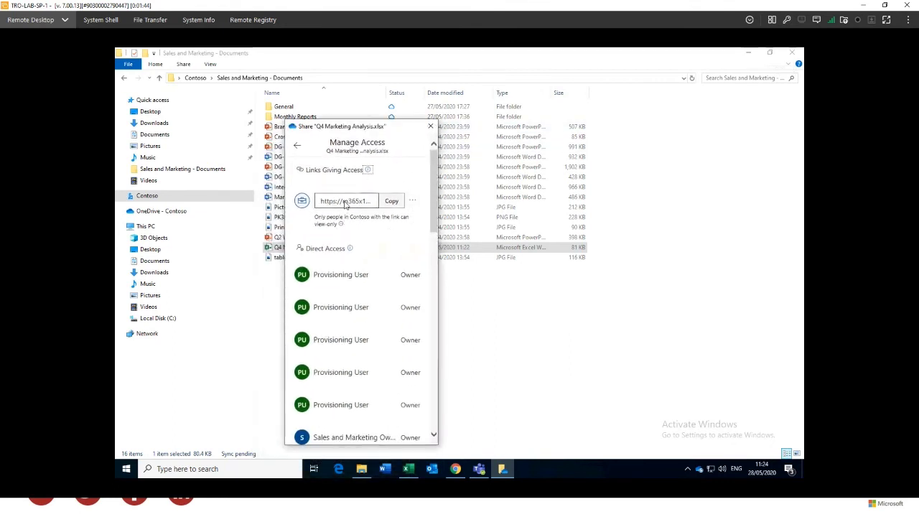
pyautogui.click(413, 201)
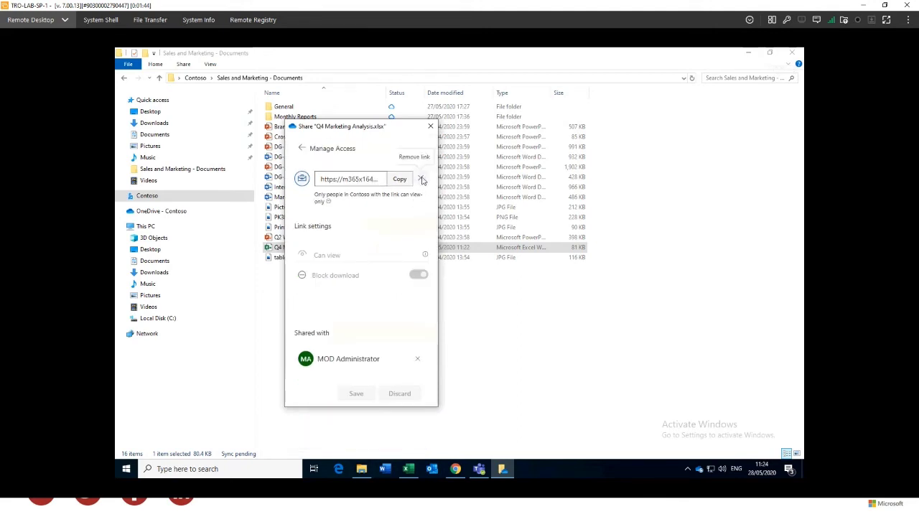
pyautogui.click(421, 178)
pyautogui.click(357, 298)
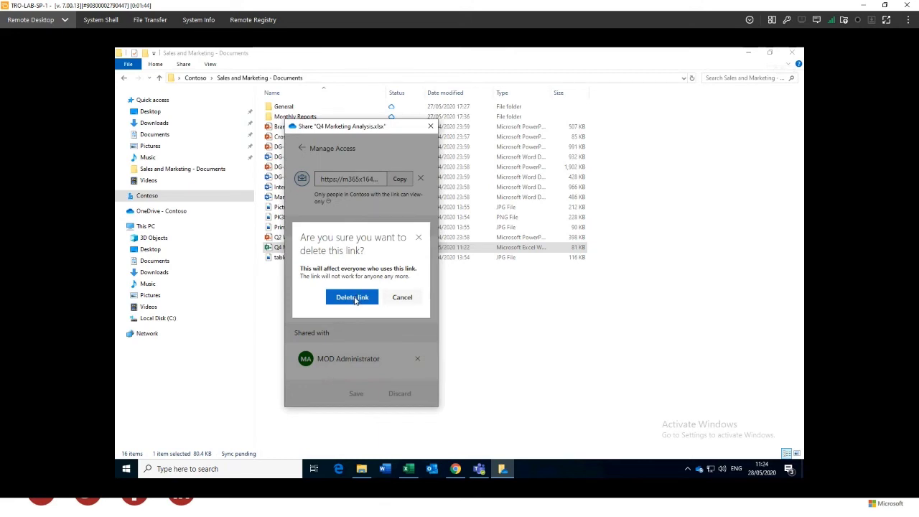
pyautogui.click(357, 298)
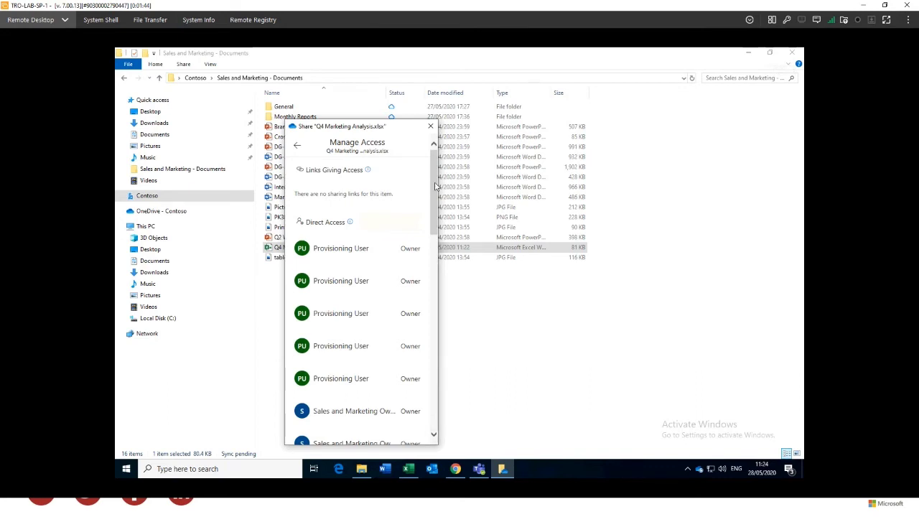
# Review the link settings offered for a new sharing link to the workbook, then close the sharing dialog without applying changes.
pyautogui.click(297, 145)
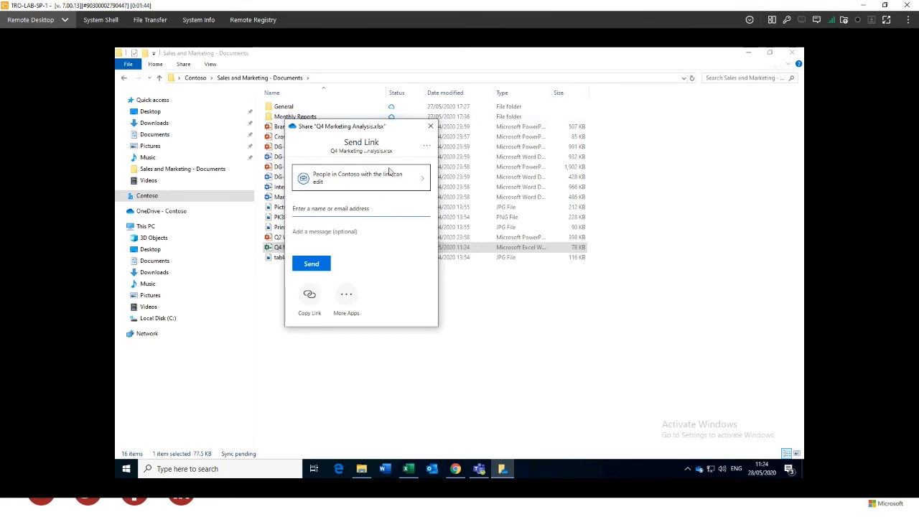
pyautogui.click(420, 183)
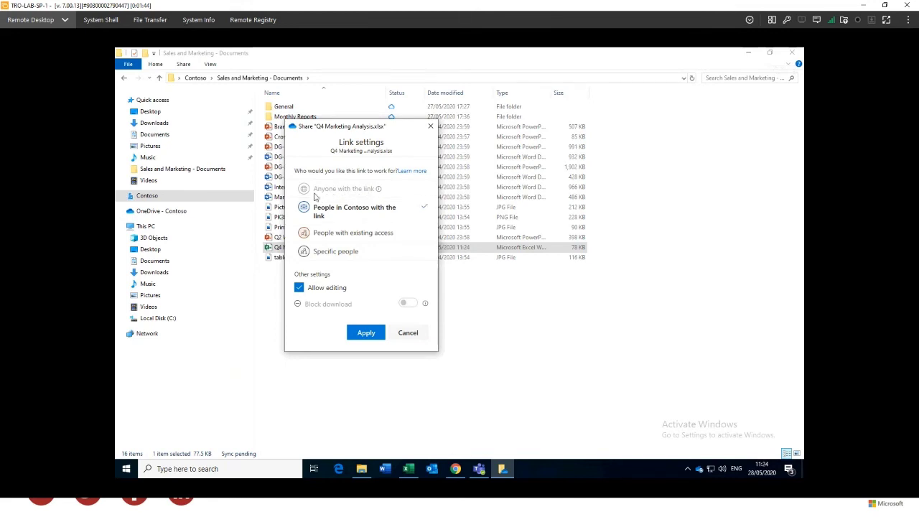
pyautogui.click(431, 128)
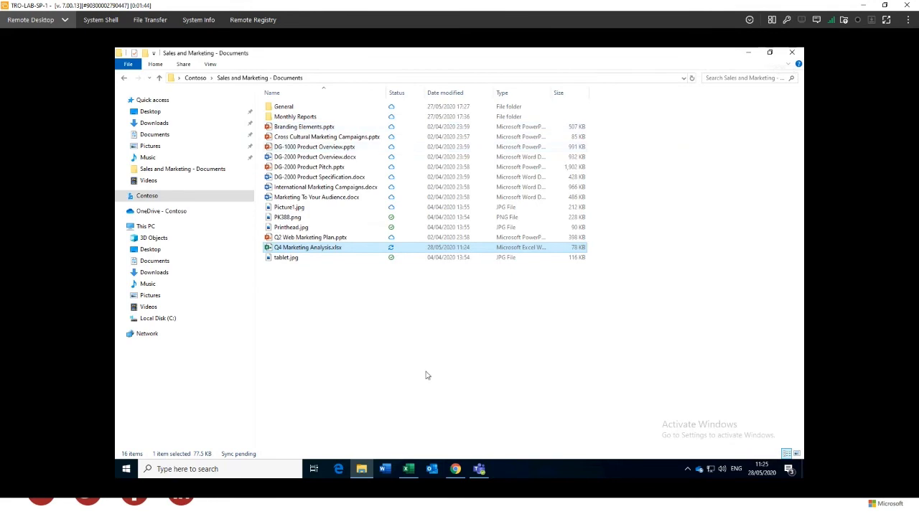
# Switch to the workbook in desktop Excel, select cell F16, and check both editors' cell positions there and in the browser copy.
pyautogui.click(407, 470)
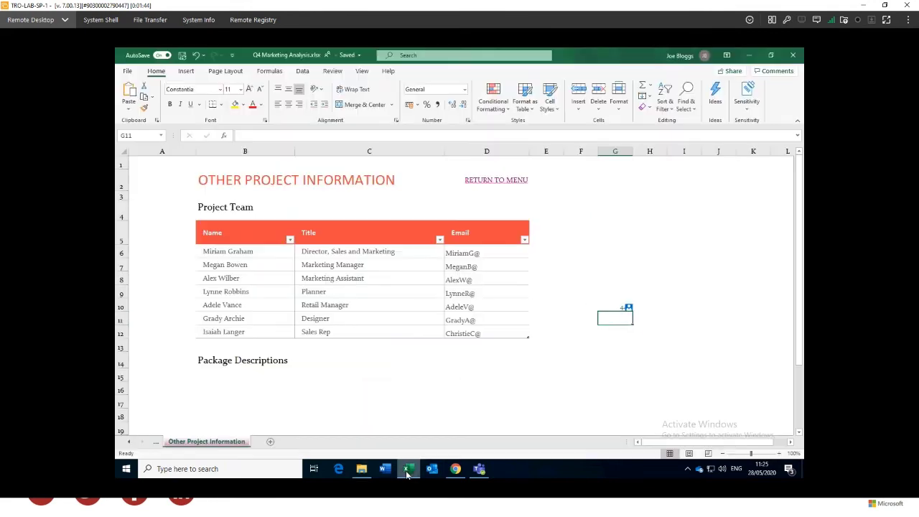
pyautogui.click(571, 388)
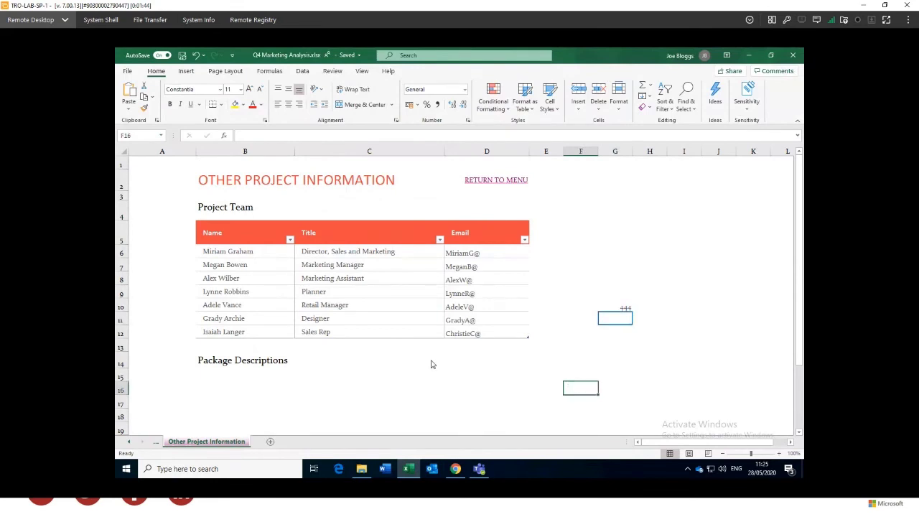
pyautogui.moveTo(616, 324)
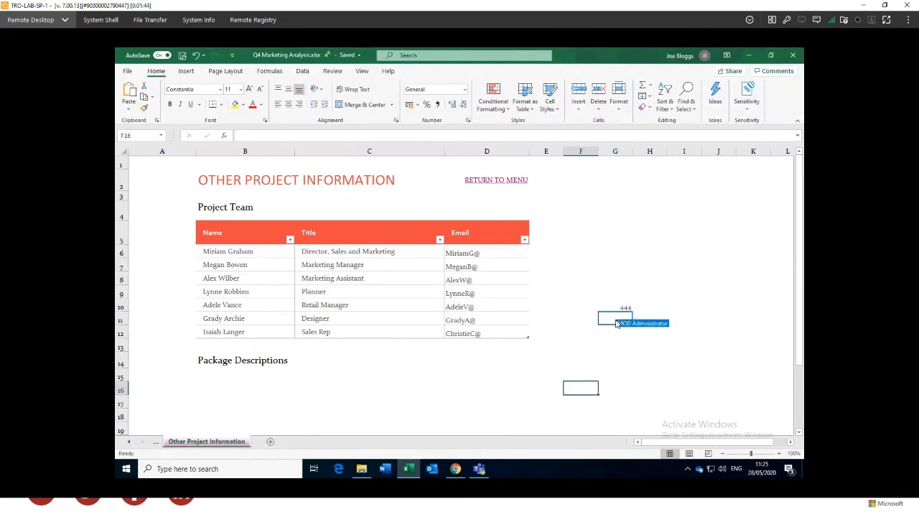
pyautogui.click(455, 468)
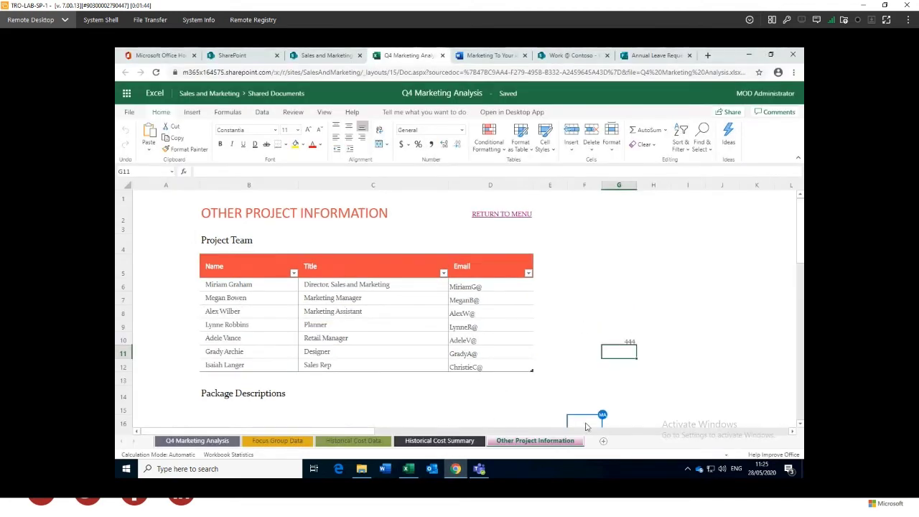
# Select cells I14 and D15 in desktop Excel and check the co-author's position in the browser copy of the workbook.
pyautogui.click(408, 469)
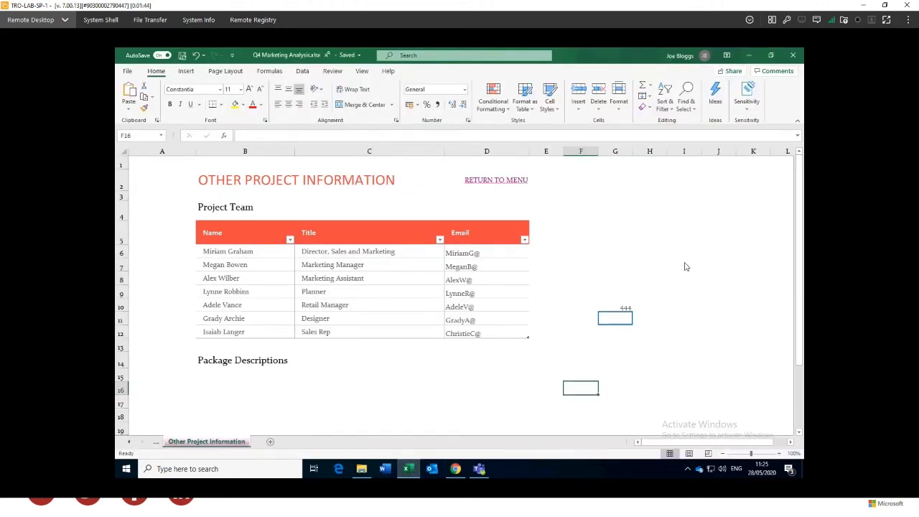
pyautogui.click(671, 360)
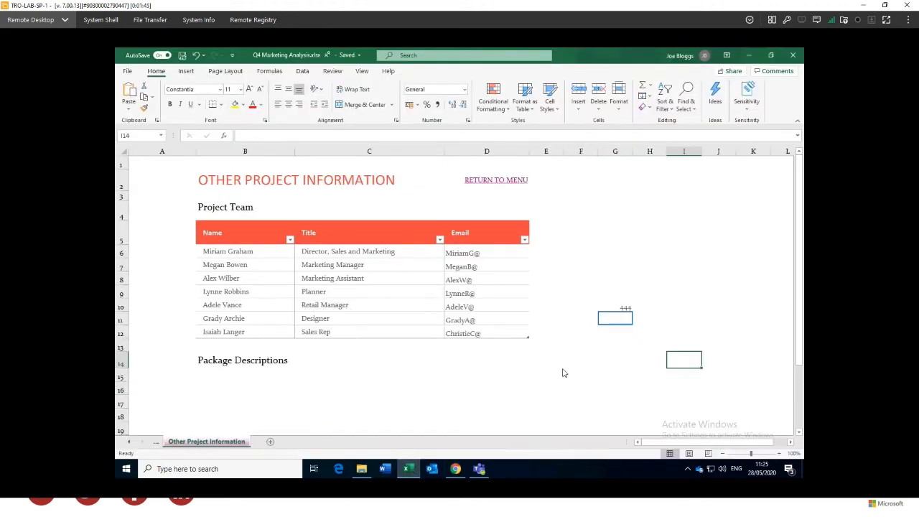
pyautogui.click(491, 378)
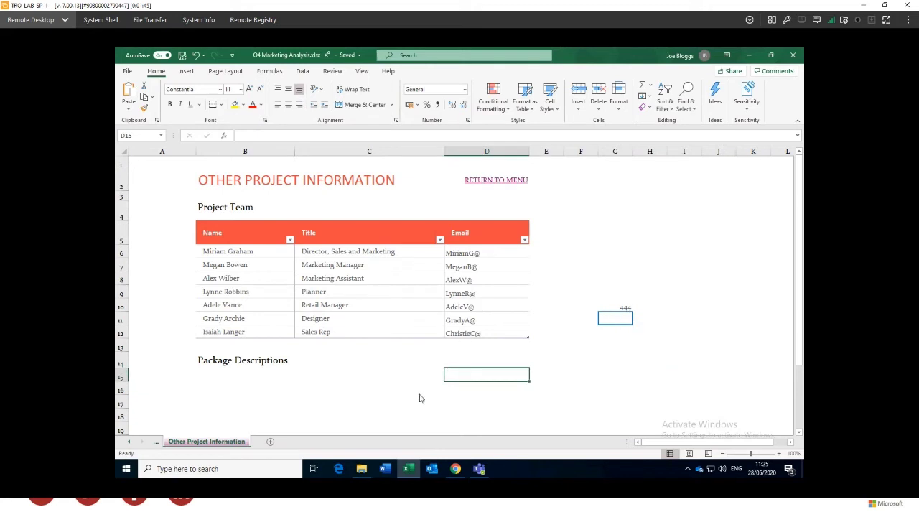
pyautogui.click(455, 469)
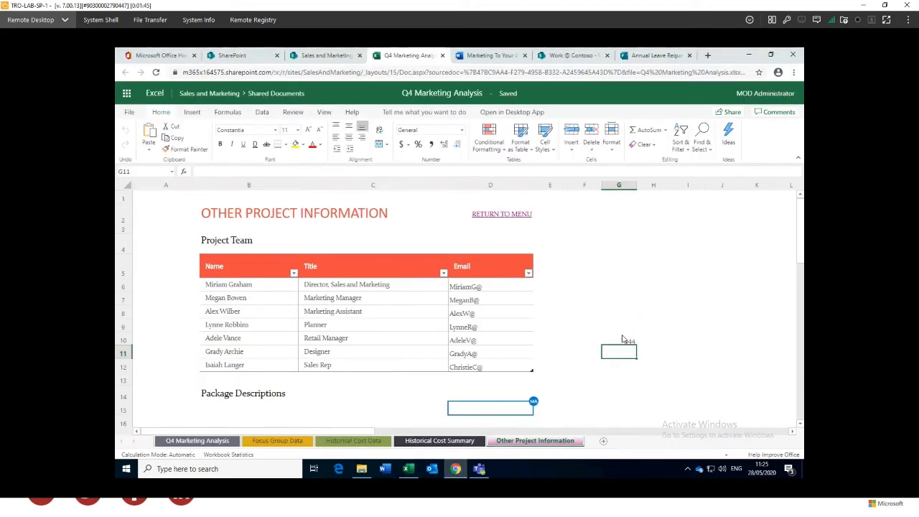
# Select J7 in the browser workbook, move the selection to G5, and check the co-author marker in desktop Excel.
pyautogui.click(714, 297)
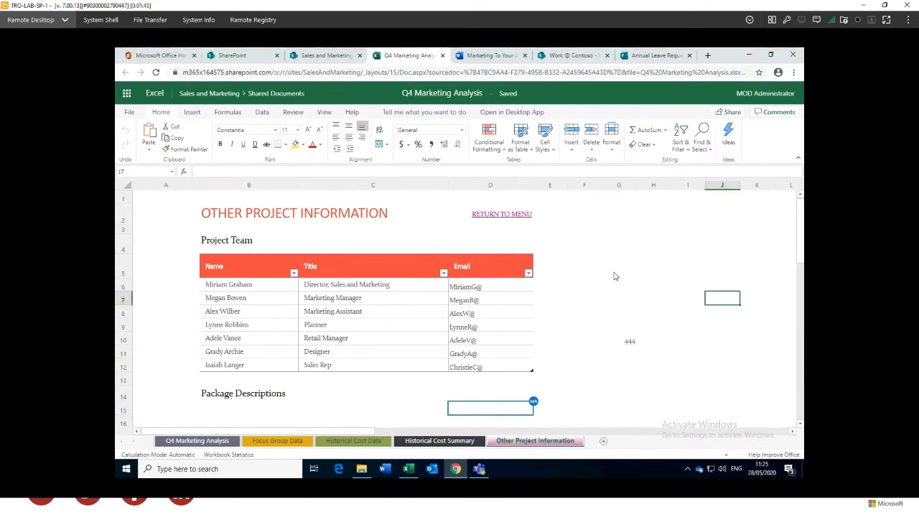
pyautogui.press('Left')
pyautogui.press('Left')
pyautogui.press('Left')
pyautogui.press('Up')
pyautogui.press('Up')
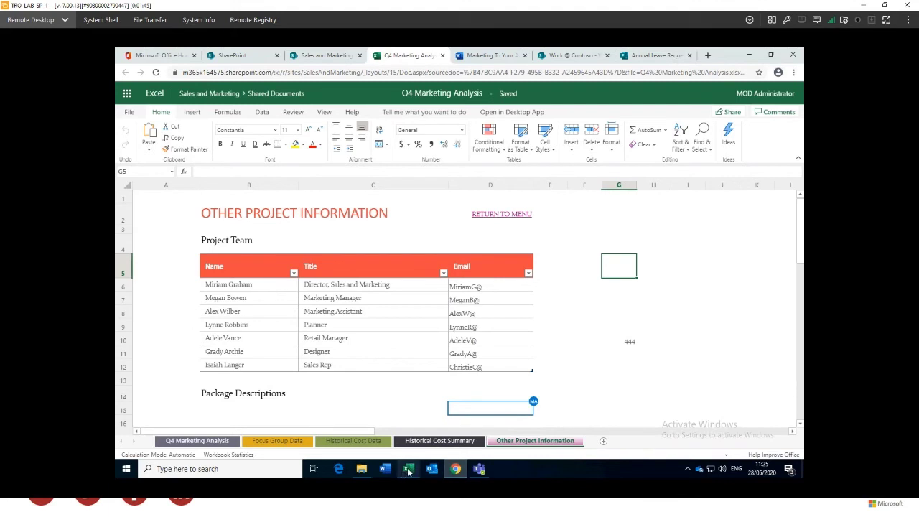
pyautogui.moveTo(407, 473)
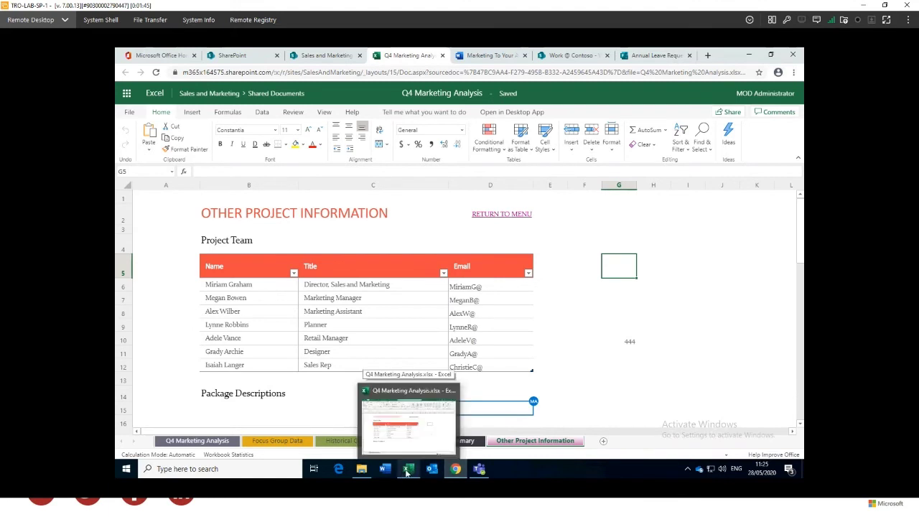
pyautogui.click(407, 471)
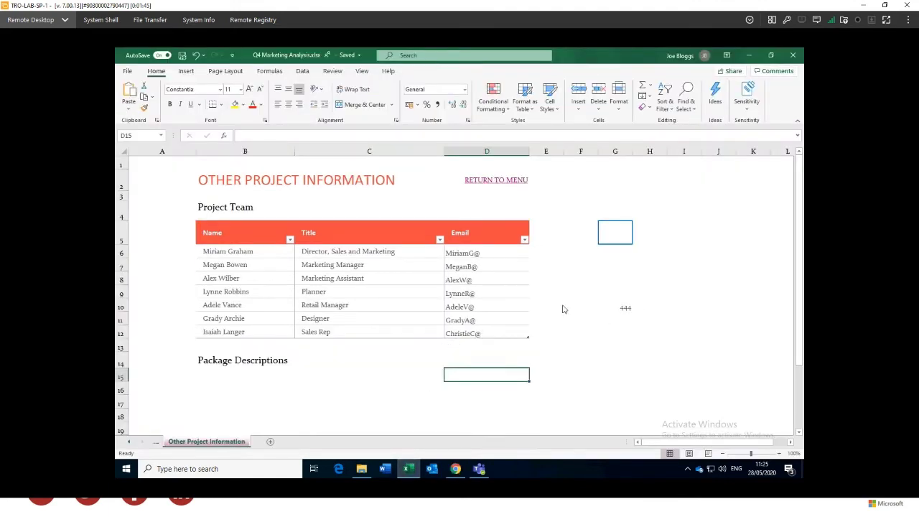
pyautogui.click(398, 365)
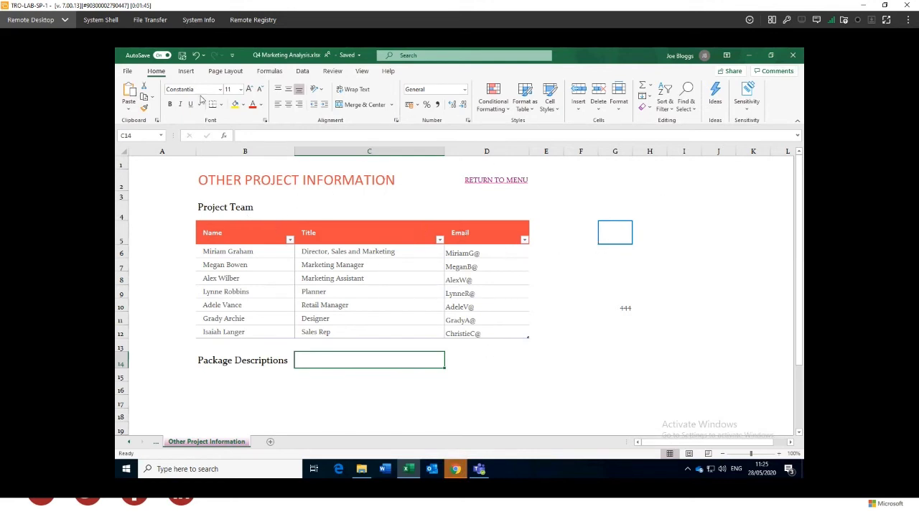
# Show the workbook's version history and examine version 1.0 from 02/04/2020 23:58 in its own read-only window.
pyautogui.click(127, 72)
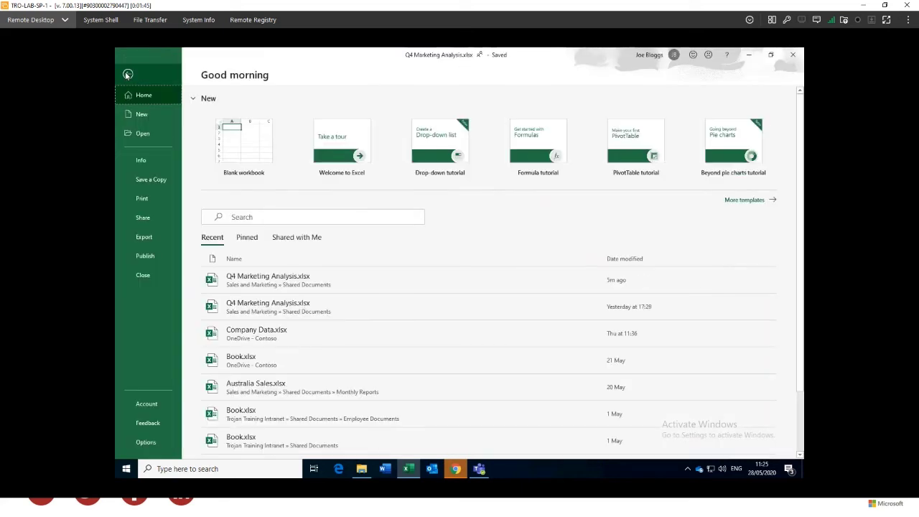
pyautogui.click(141, 161)
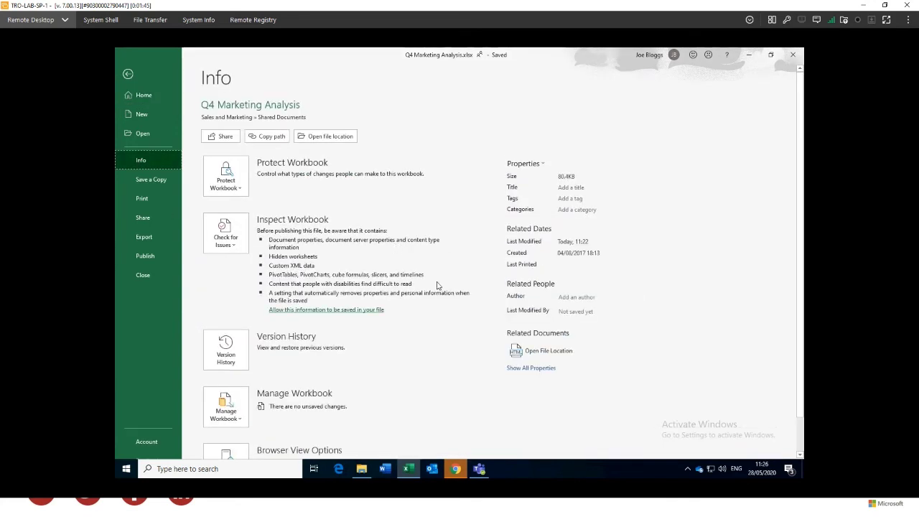
pyautogui.click(225, 356)
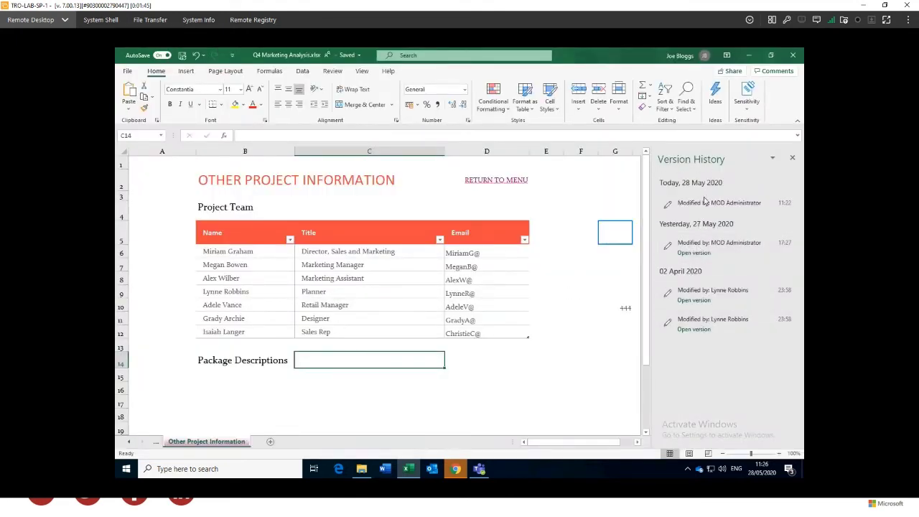
pyautogui.click(702, 334)
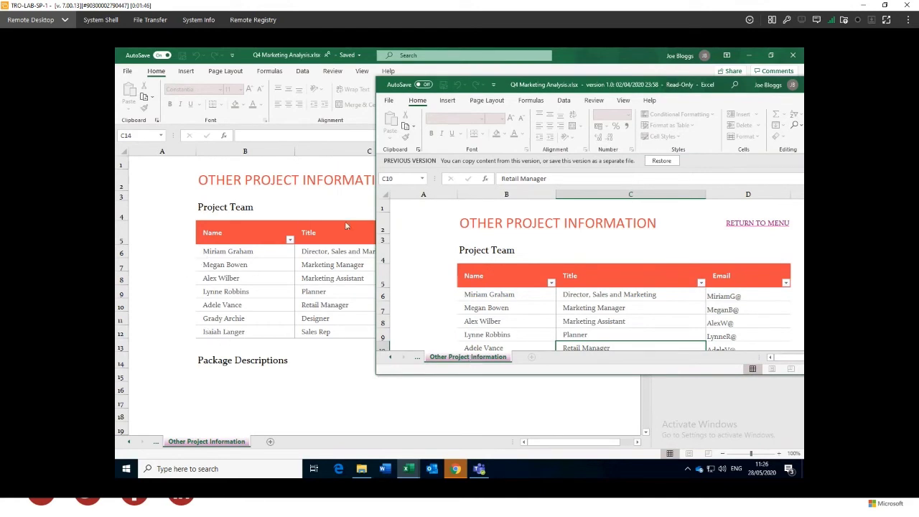
pyautogui.moveTo(436, 95); pyautogui.dragTo(298, 89)
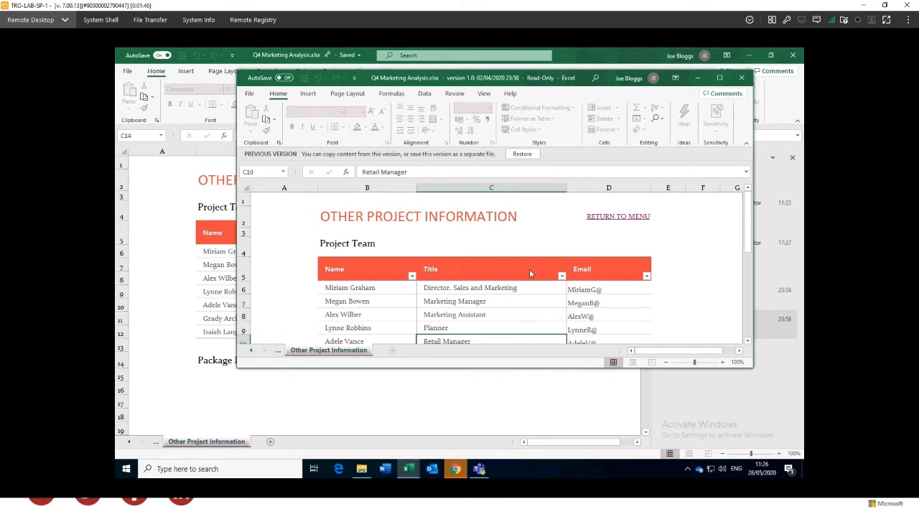
pyautogui.scroll(-5, 667, 273)
pyautogui.scroll(5, 667, 273)
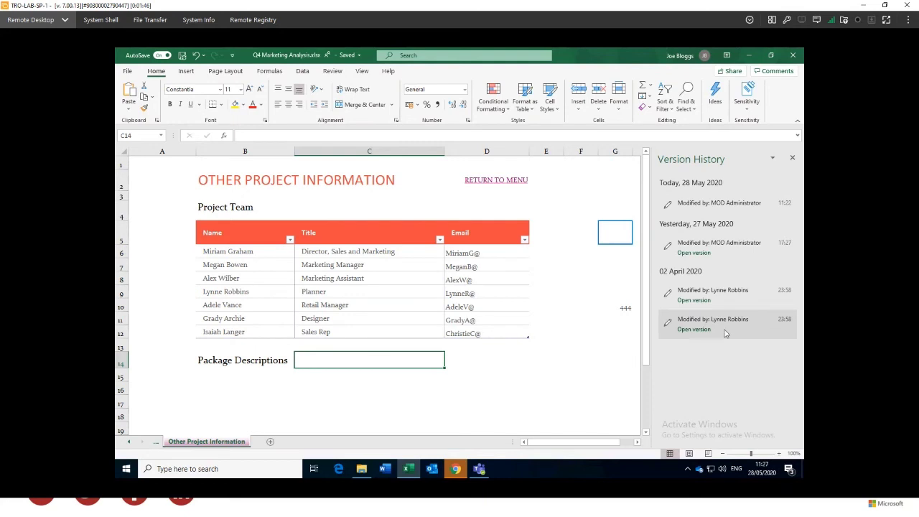
# Return to the current workbook, select cell F9 beside the project team table, and close the version history.
pyautogui.click(569, 291)
pyautogui.click(556, 254)
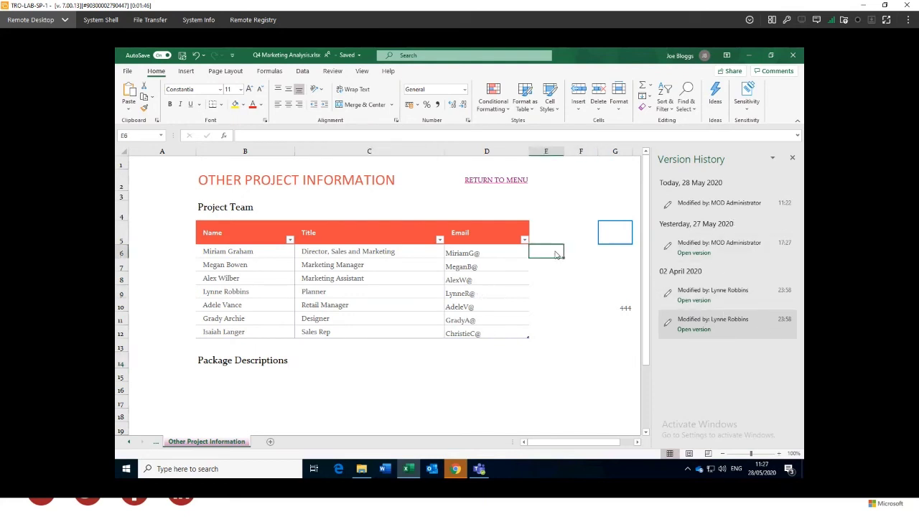
pyautogui.click(592, 298)
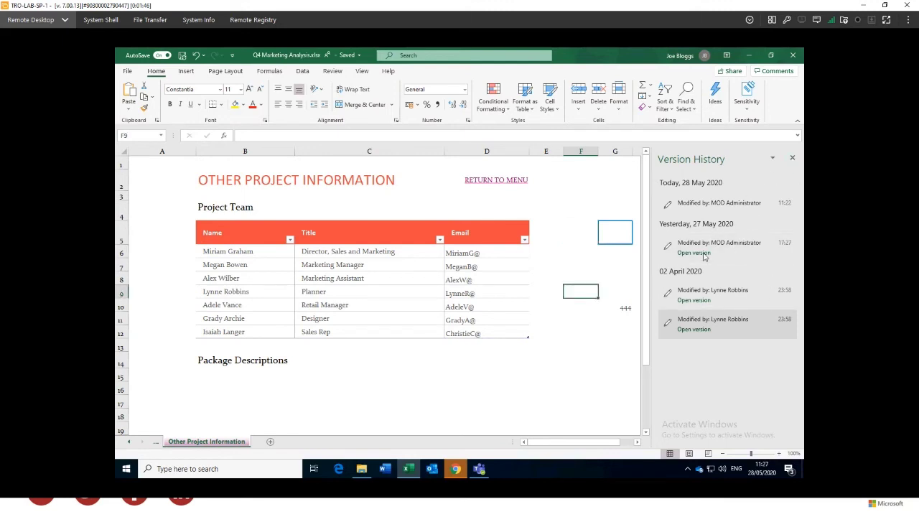
pyautogui.click(793, 157)
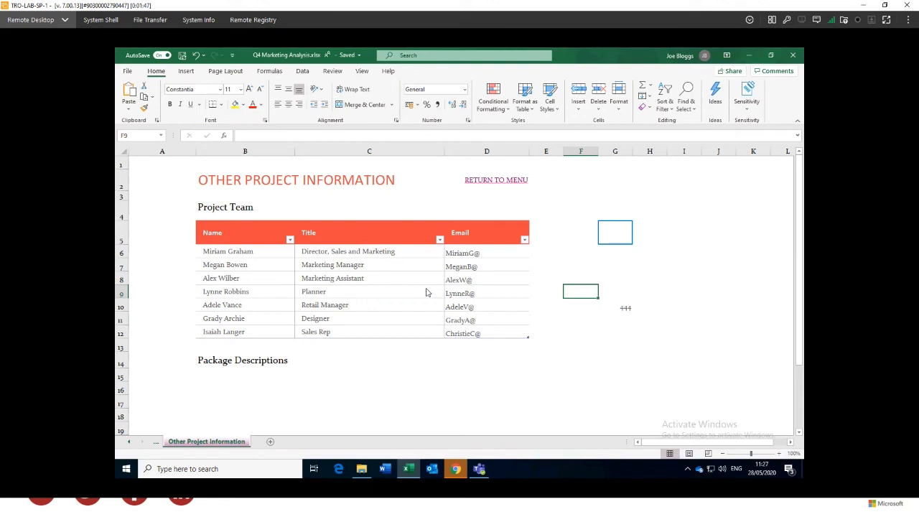
pyautogui.click(732, 292)
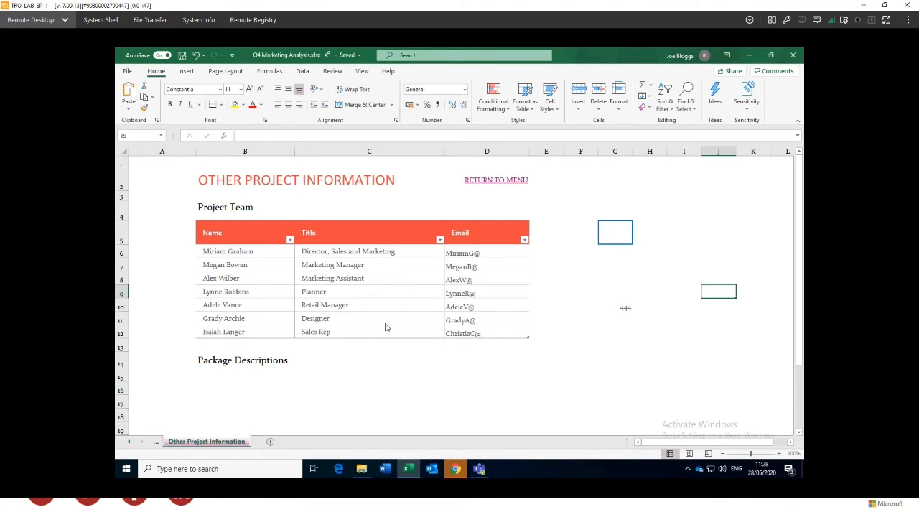
pyautogui.click(156, 55)
pyautogui.click(372, 215)
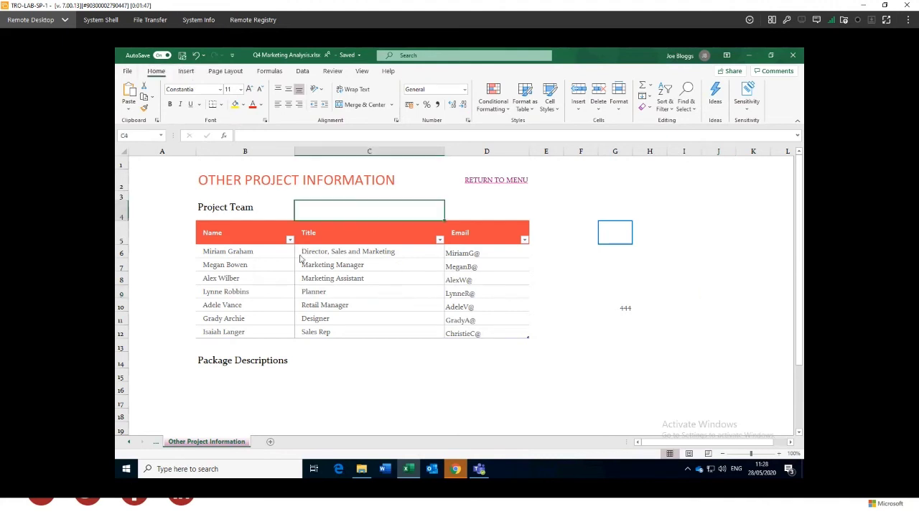
# Examine the Send Link sharing options for the workbook from within desktop Excel and close them without sending.
pyautogui.click(128, 72)
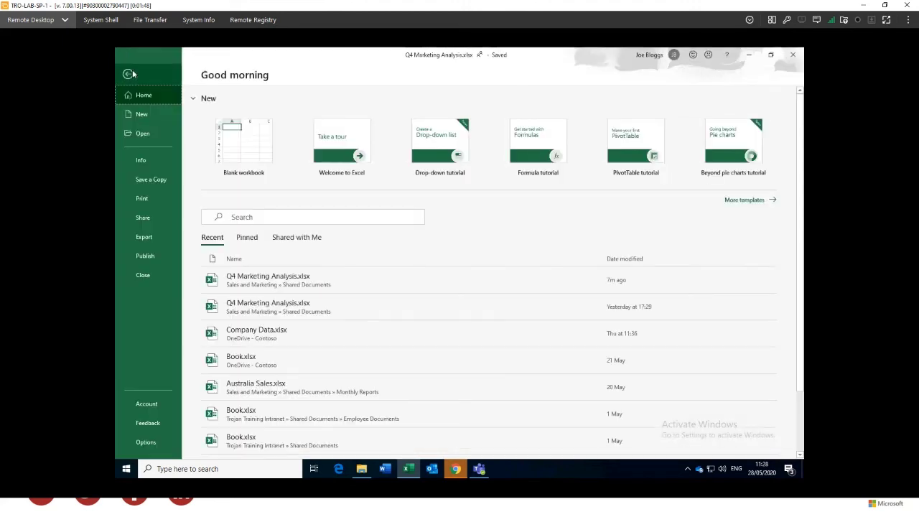
pyautogui.click(148, 217)
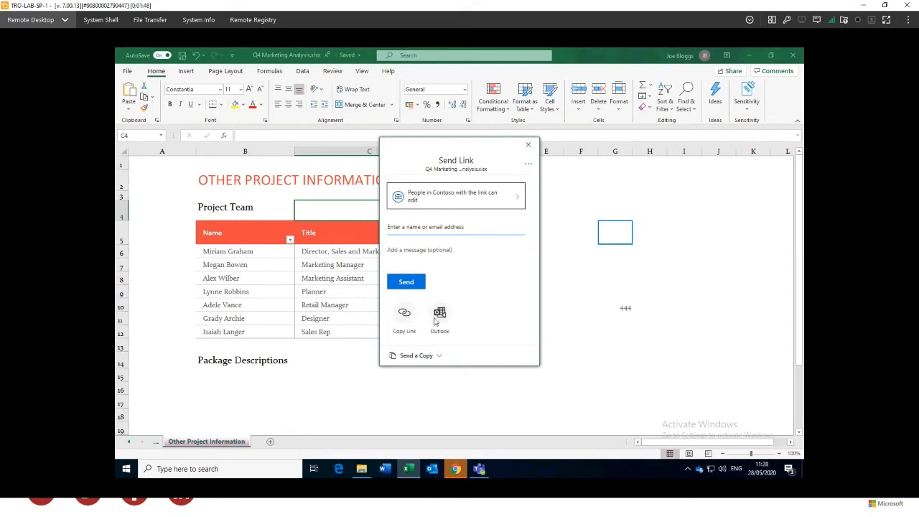
pyautogui.click(489, 232)
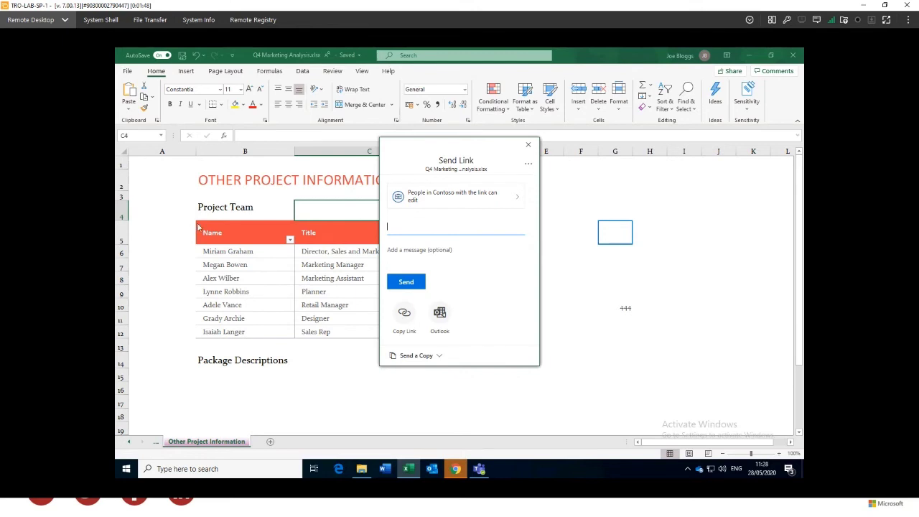
pyautogui.click(529, 147)
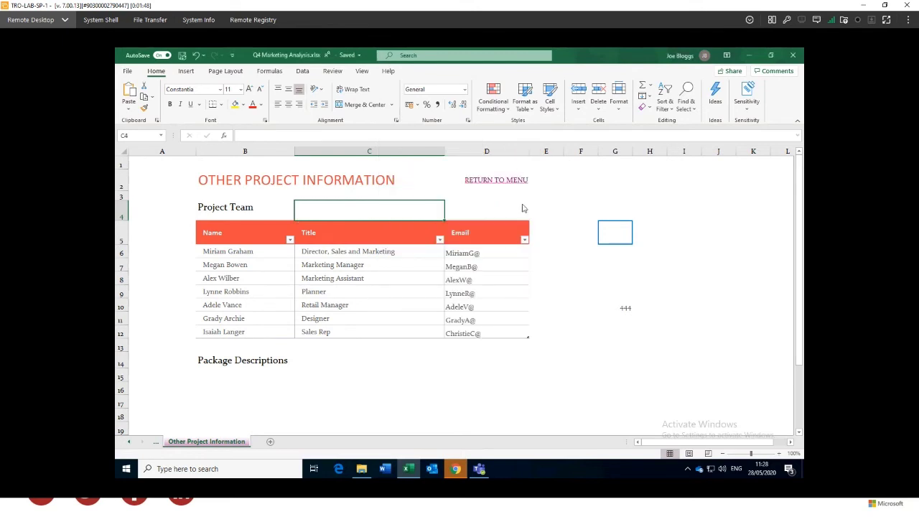
# Select the Package Descriptions cell in desktop Excel, check its co-author marker in the browser workbook, and switch to the SharePoint start page.
pyautogui.click(549, 251)
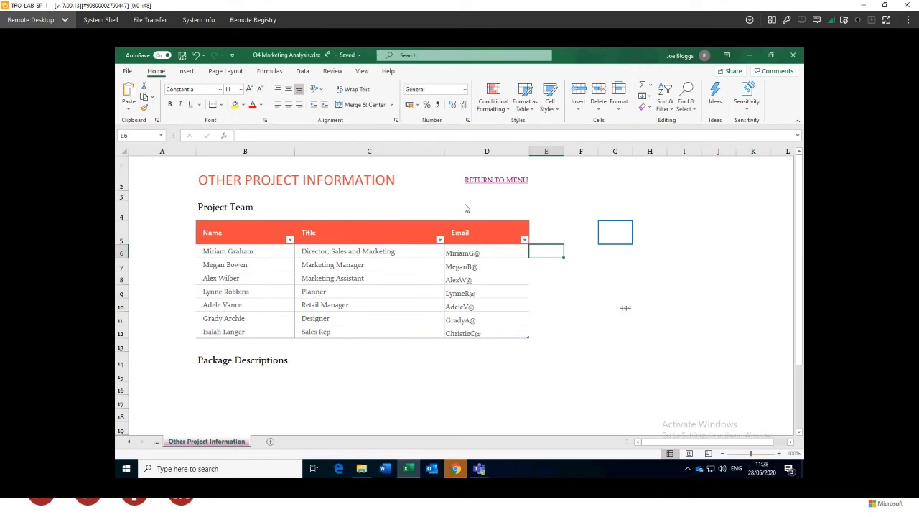
pyautogui.click(347, 361)
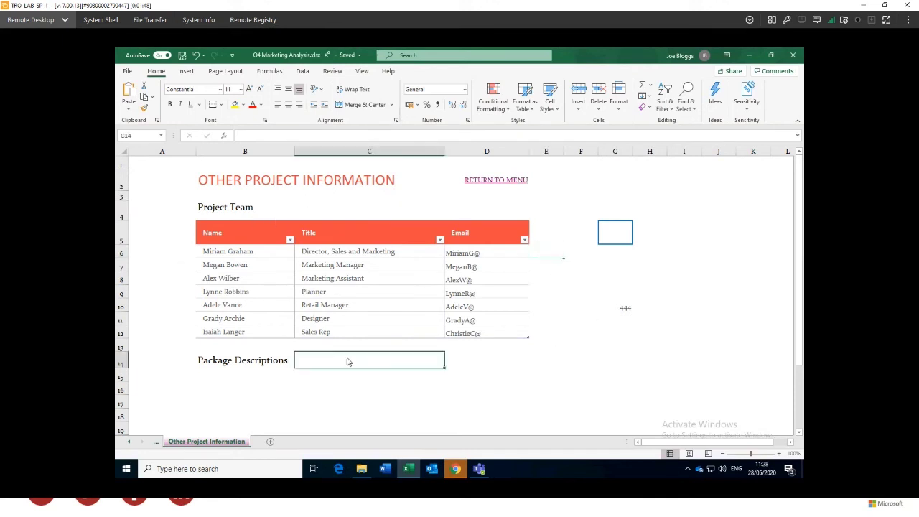
pyautogui.click(224, 363)
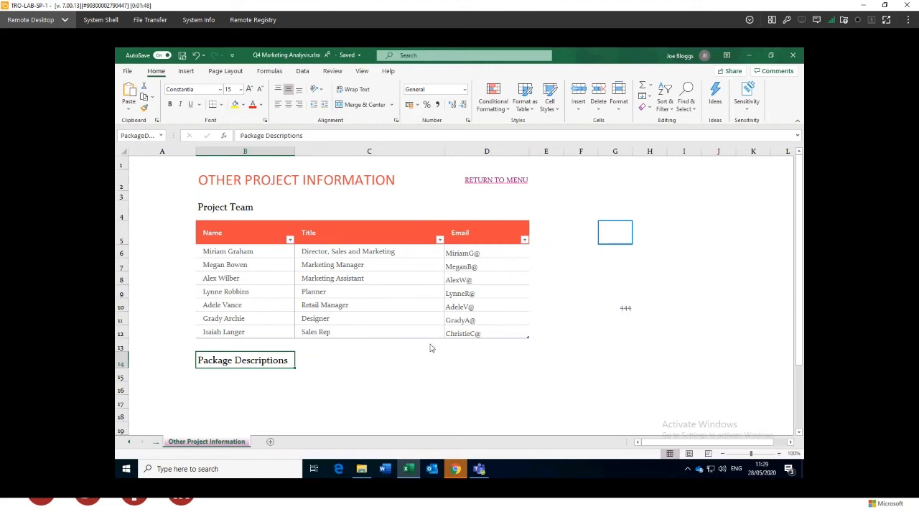
pyautogui.click(453, 470)
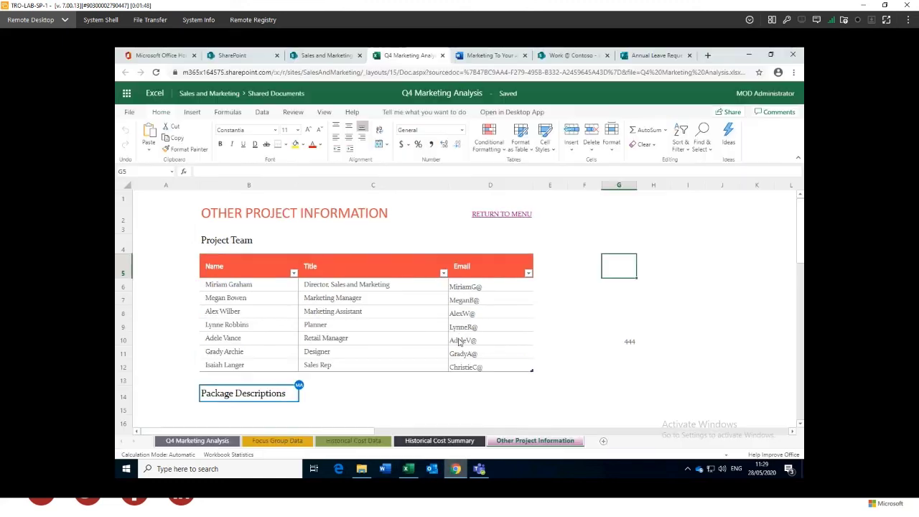
pyautogui.click(229, 57)
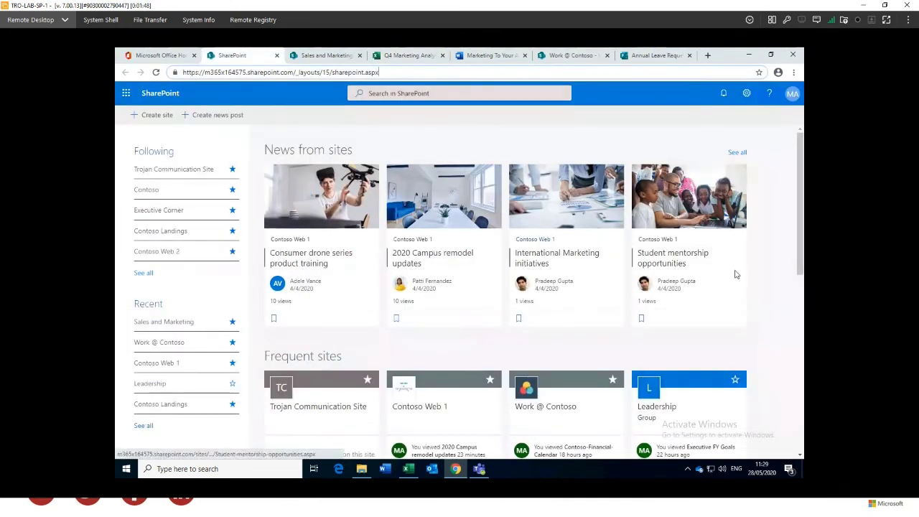